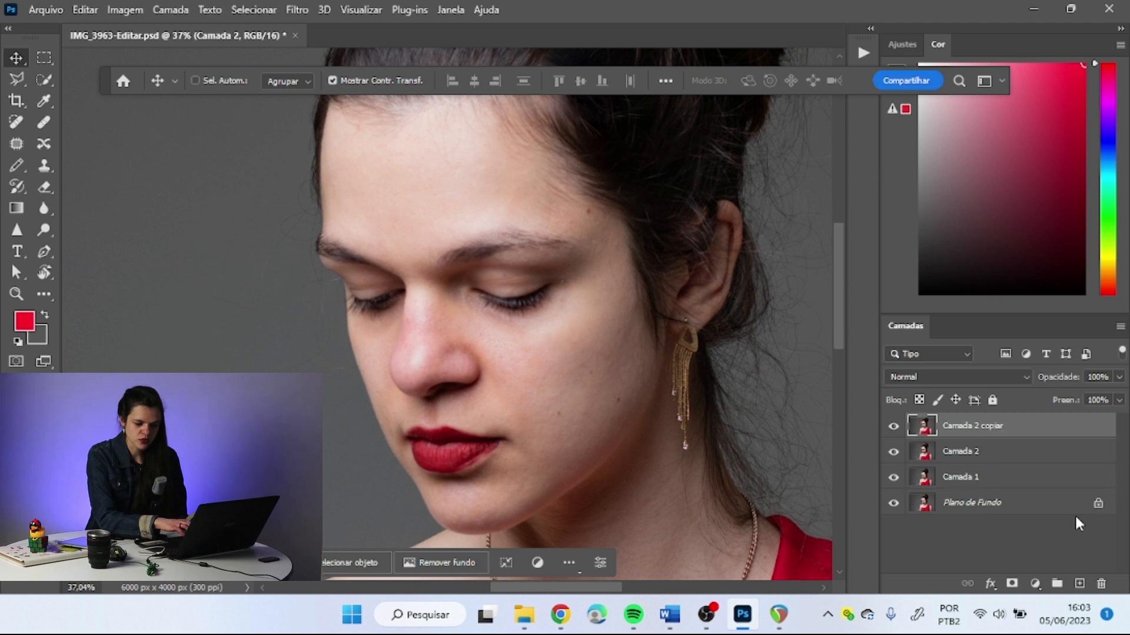
Rename the Camada 2 layer as Pele and its copy, Camada 2 copiar, as Textura
key("ctrl+alt+a")
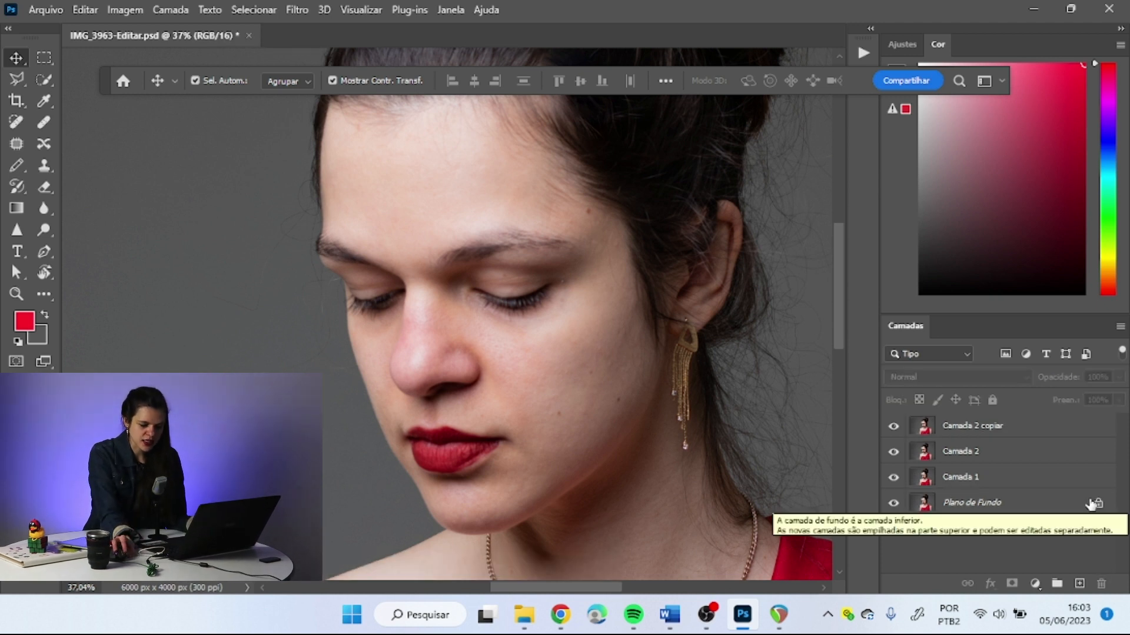
double_click(953, 451)
type("Pele")
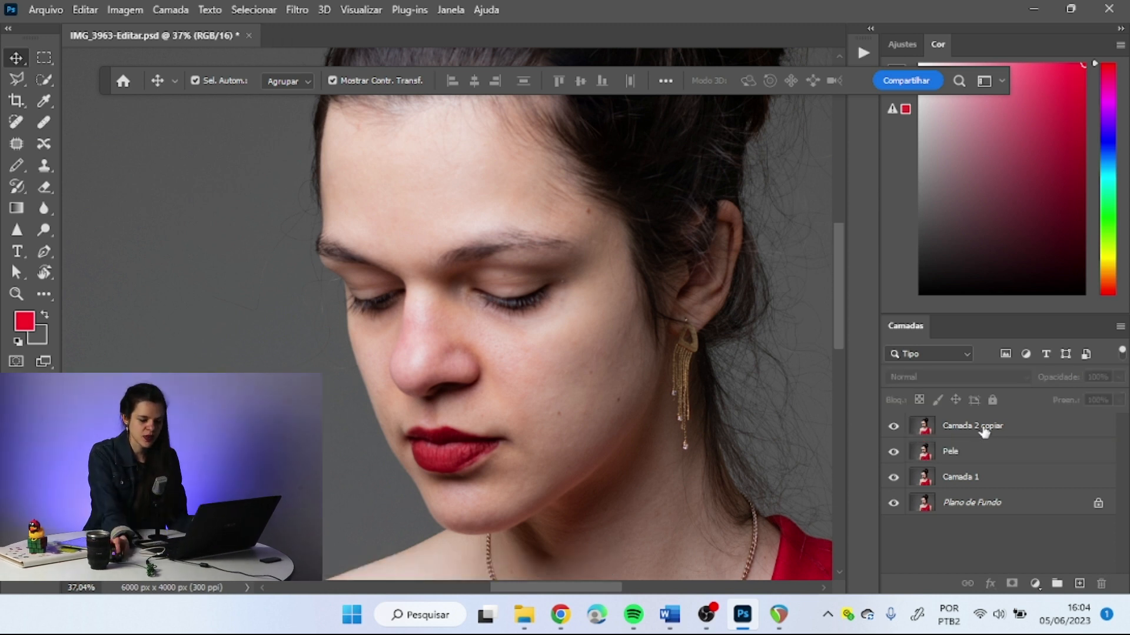
double_click(981, 428)
type("TEx")
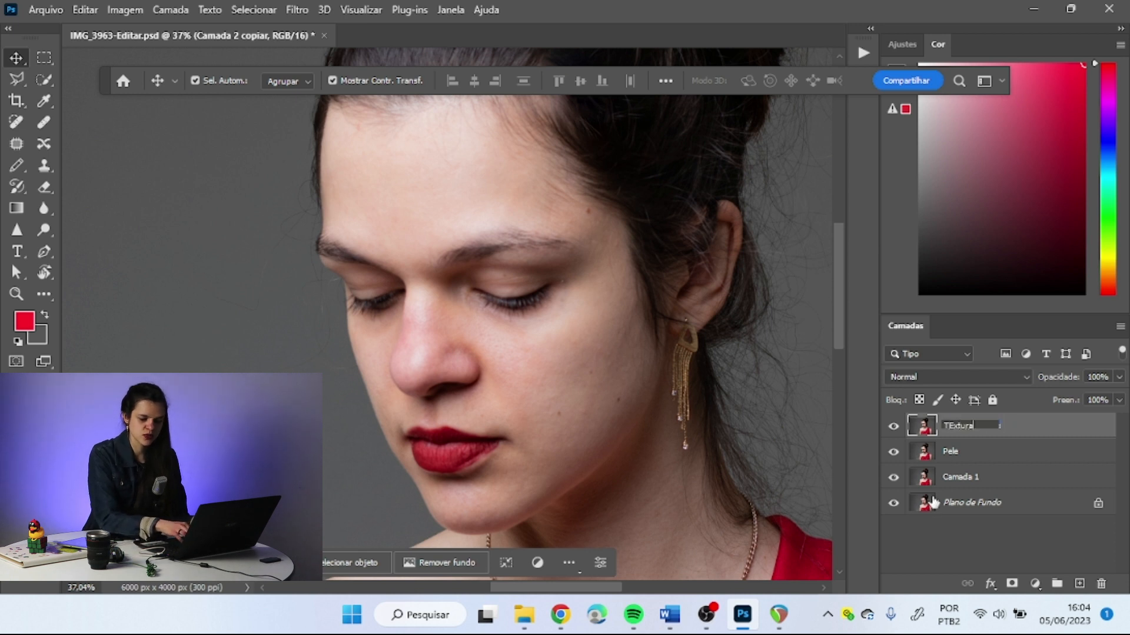
type("tura")
left_click(1020, 560)
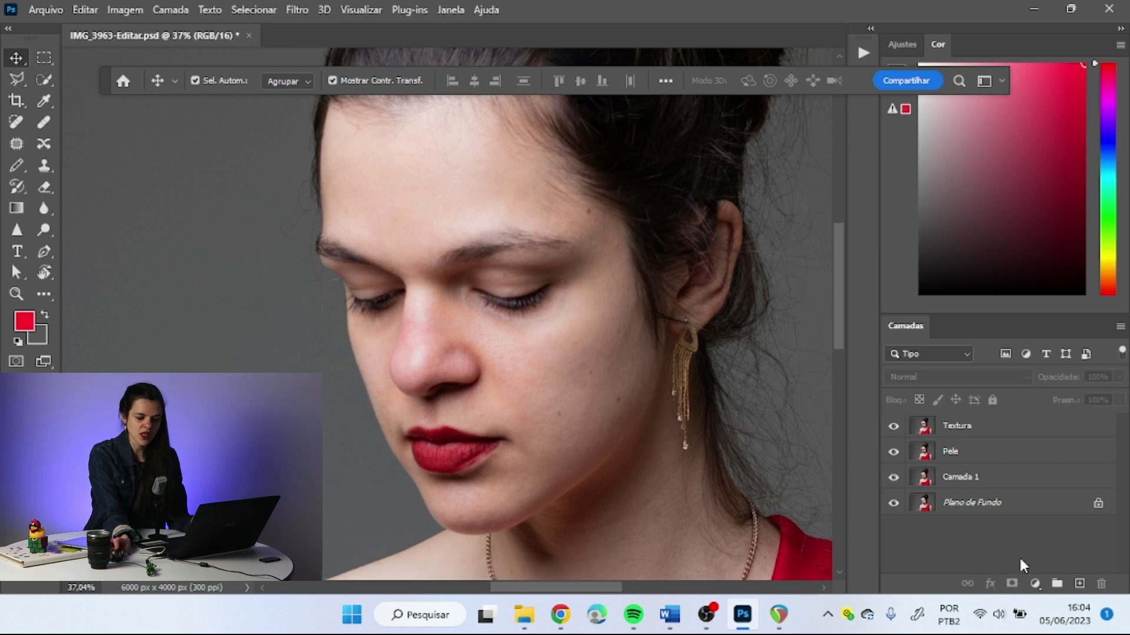
Hide the Textura layer and select the Pele layer for editing
left_click(894, 428)
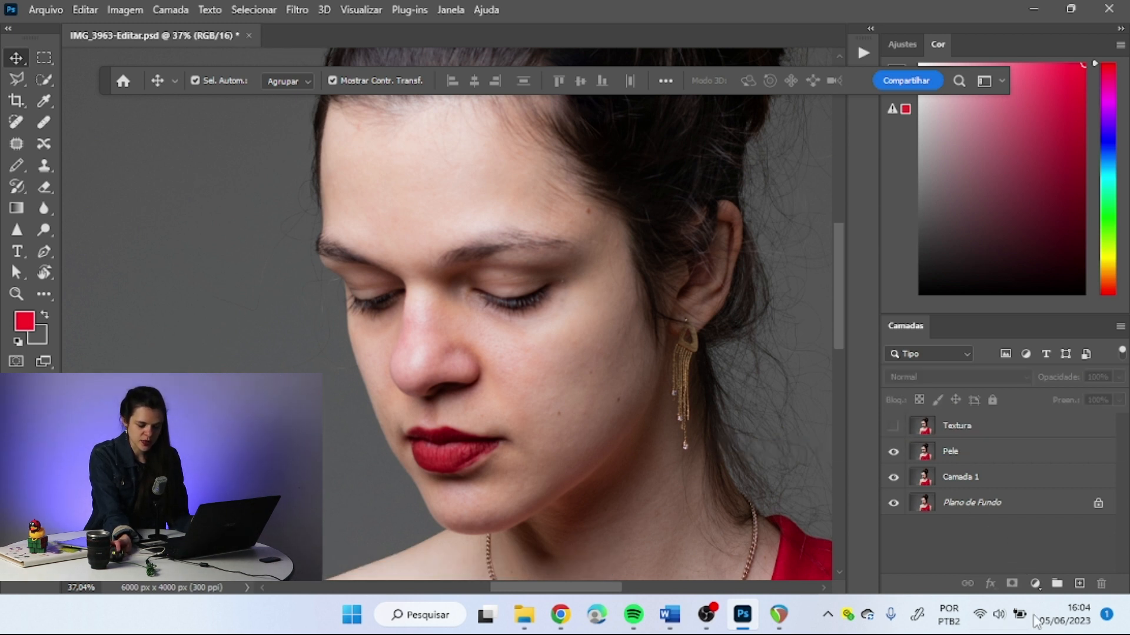
left_click(1016, 456)
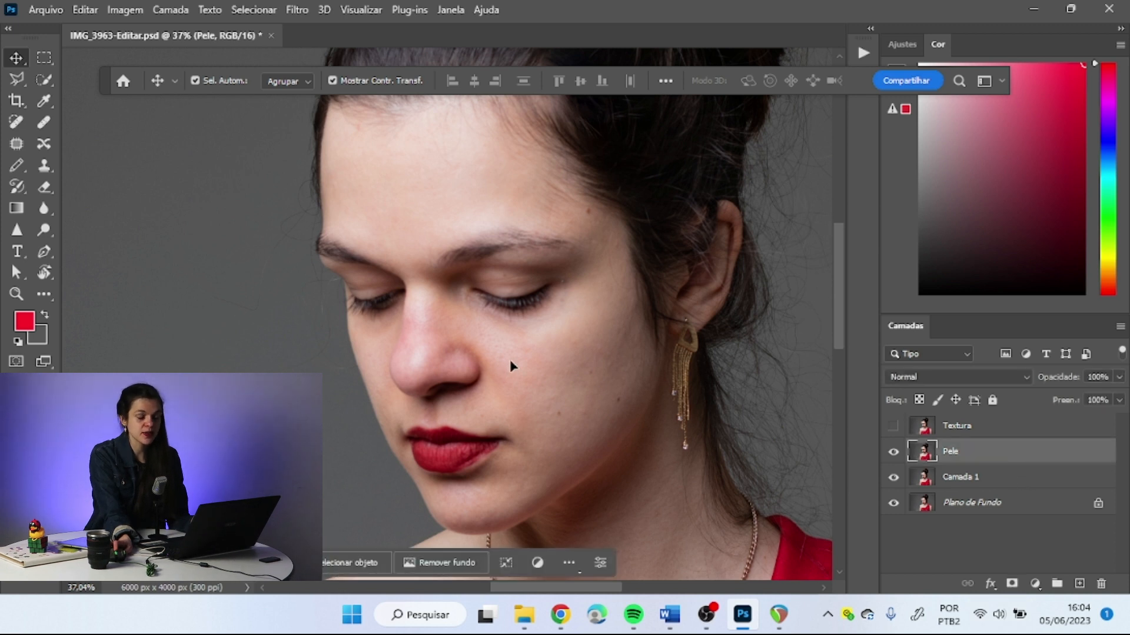
scroll(510, 360, "up", 2)
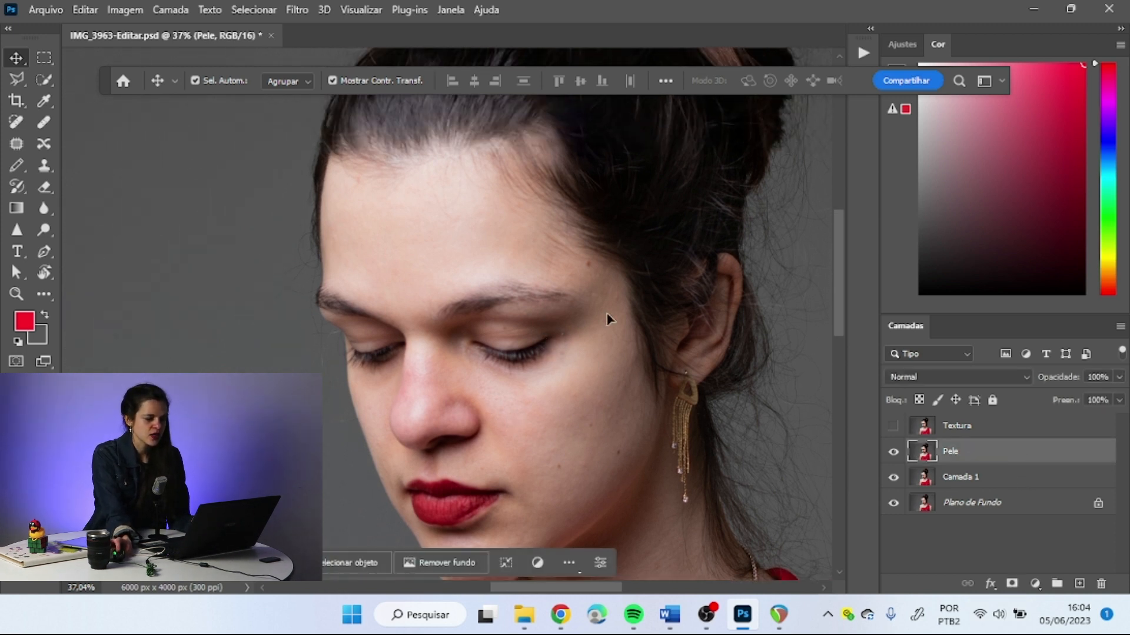
Apply a Gaussian Blur (Desfoque Gaussiano) with a radius of 3 pixels to the Pele layer
left_click(308, 10)
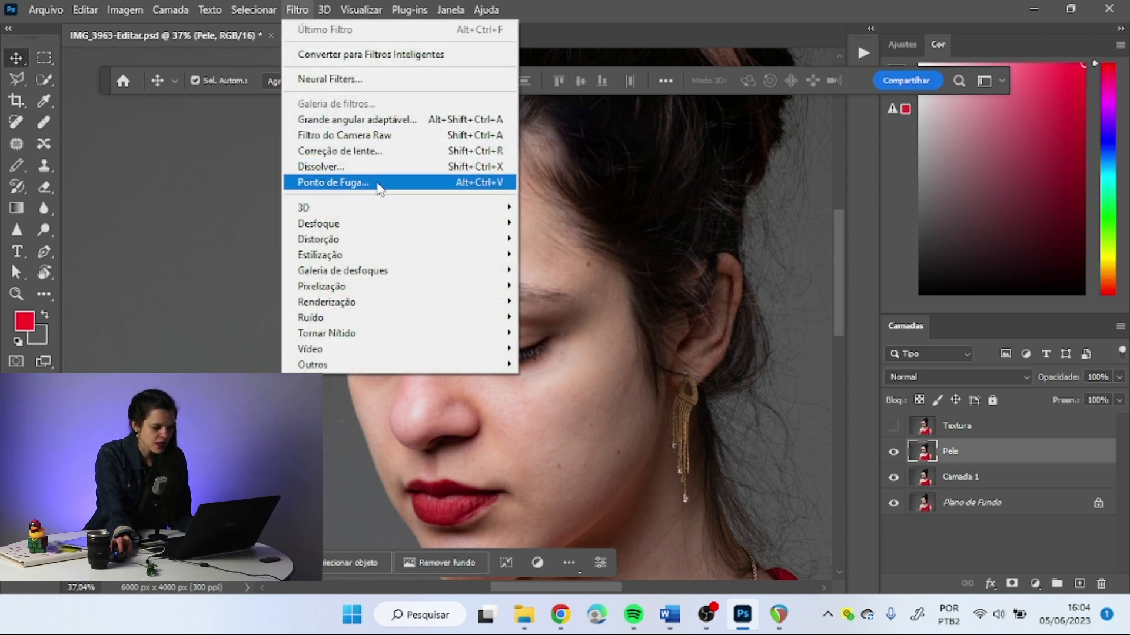
mouse_move(353, 226)
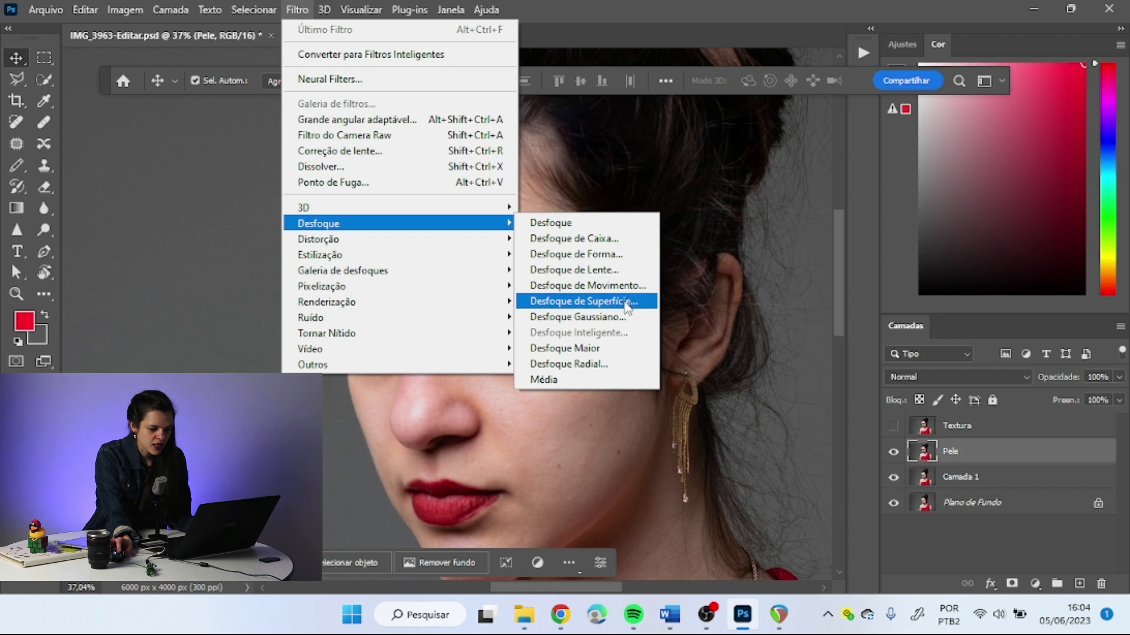
left_click(619, 322)
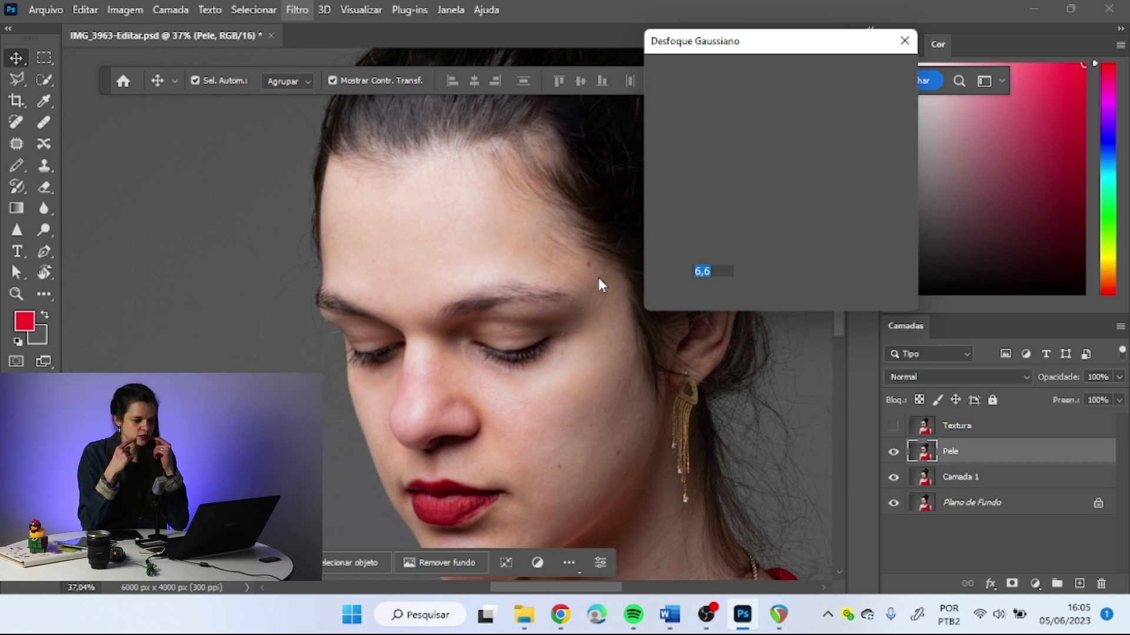
left_click_drag(708, 299, 689, 295)
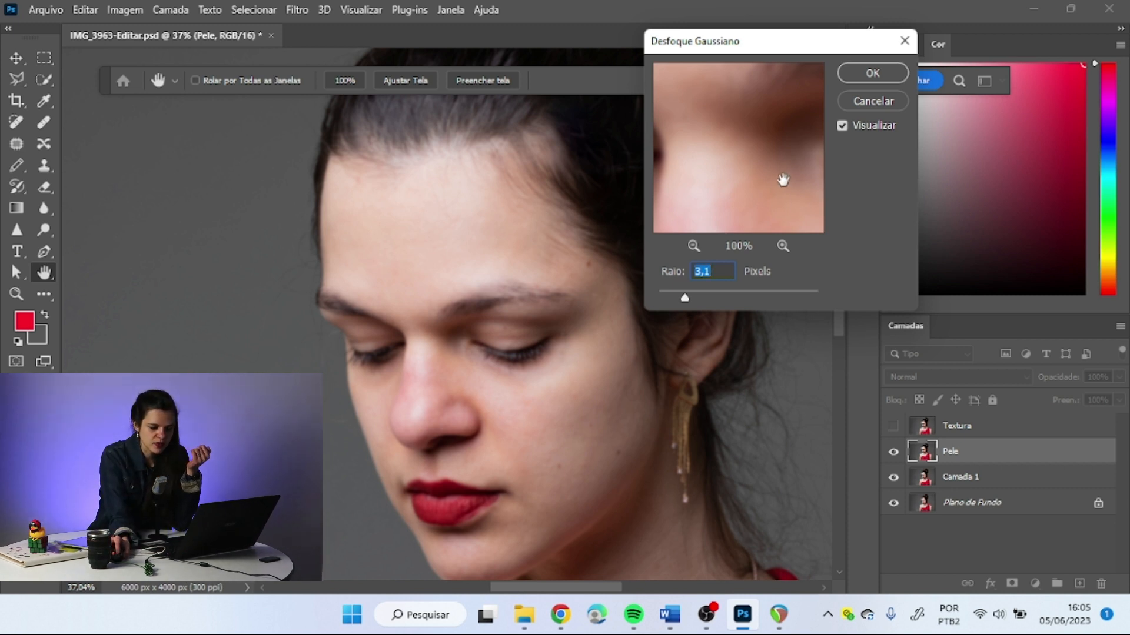
left_click_drag(783, 180, 781, 143)
type("2")
left_click_drag(741, 186, 728, 218)
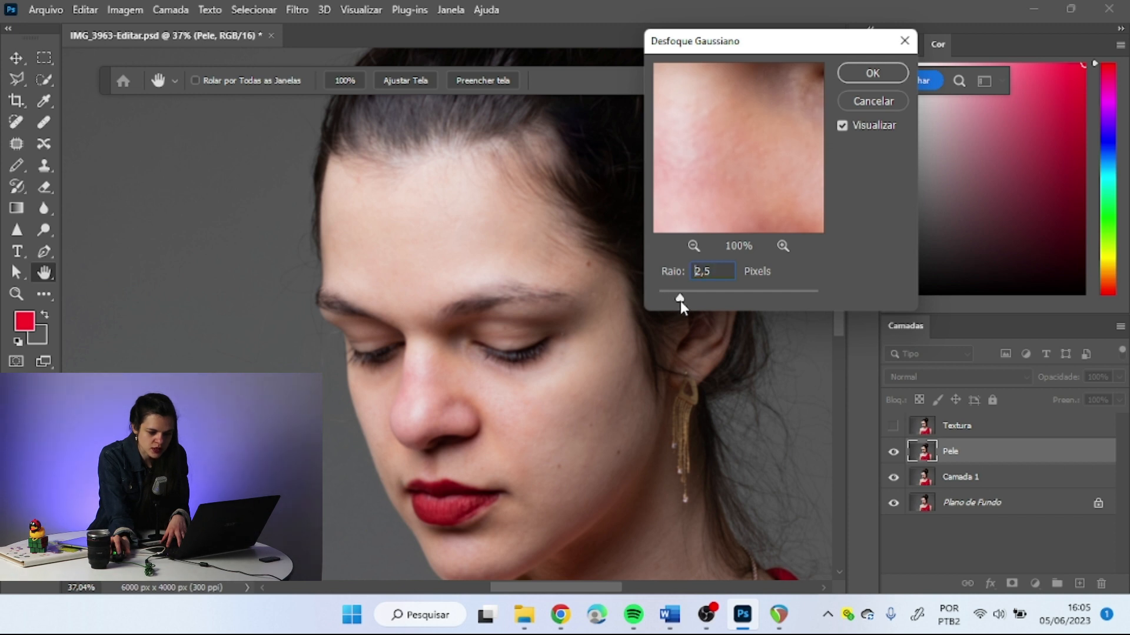
left_click_drag(684, 299, 681, 299)
type("3")
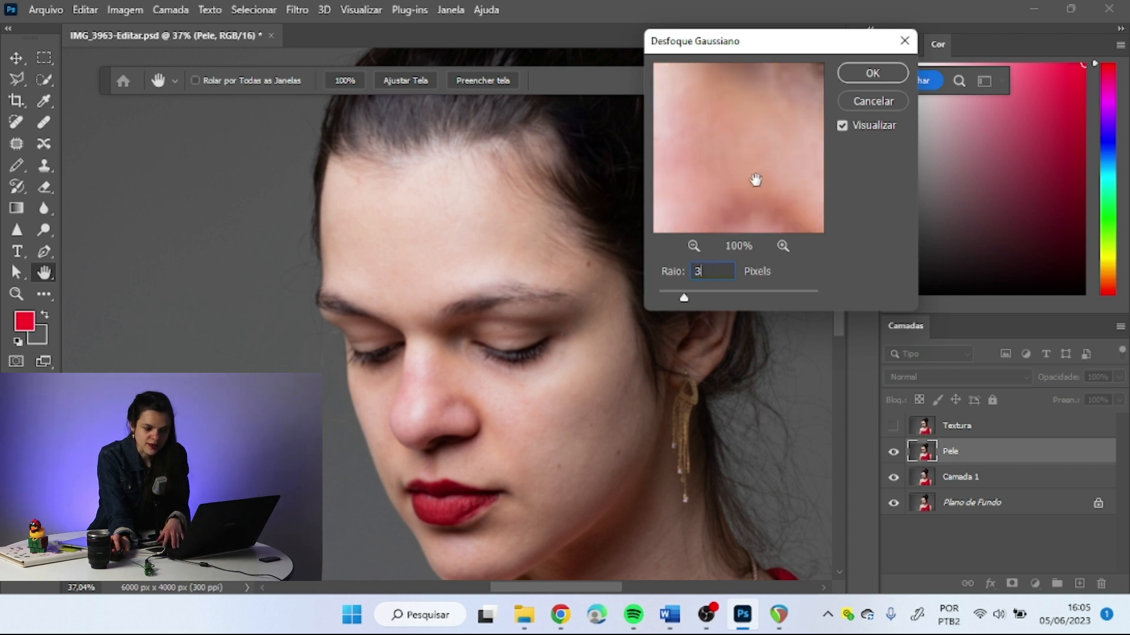
left_click(875, 70)
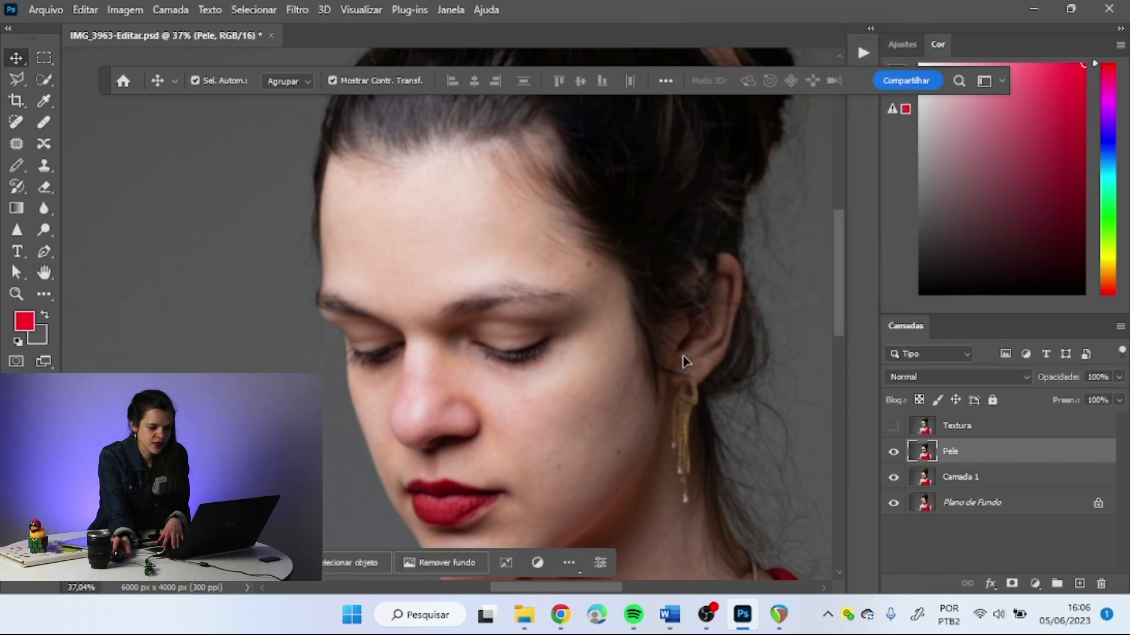
Examine the blurred skin up close around the cheek, eyes and forehead
scroll(668, 328, "down", 1)
scroll(667, 327, "down", 2)
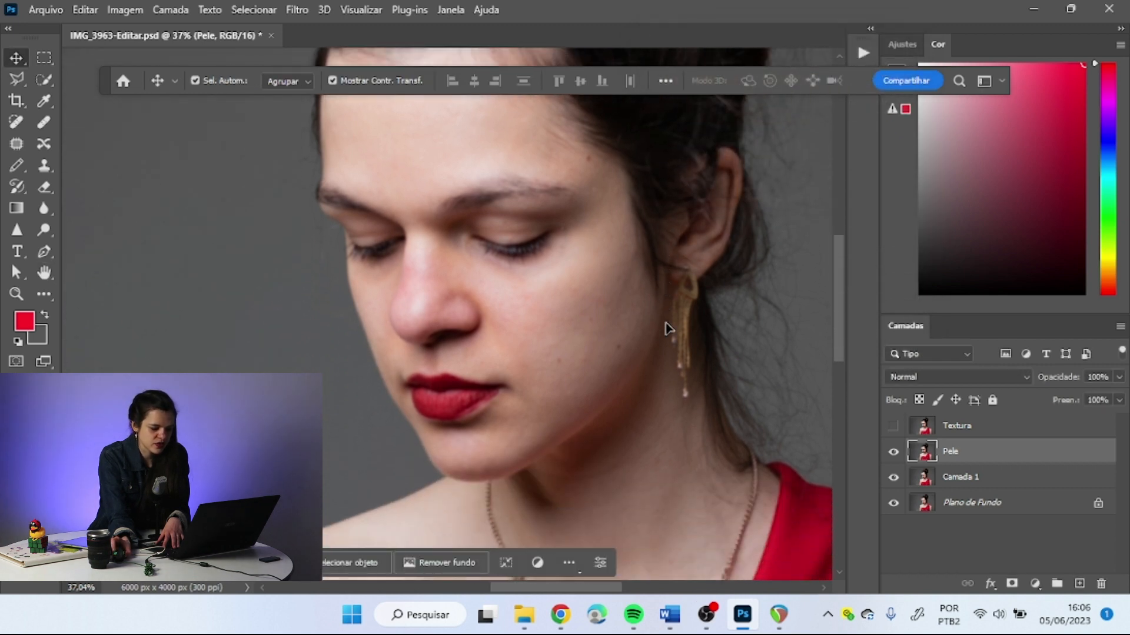
scroll(512, 270, "up", 2)
scroll(522, 280, "up", 3)
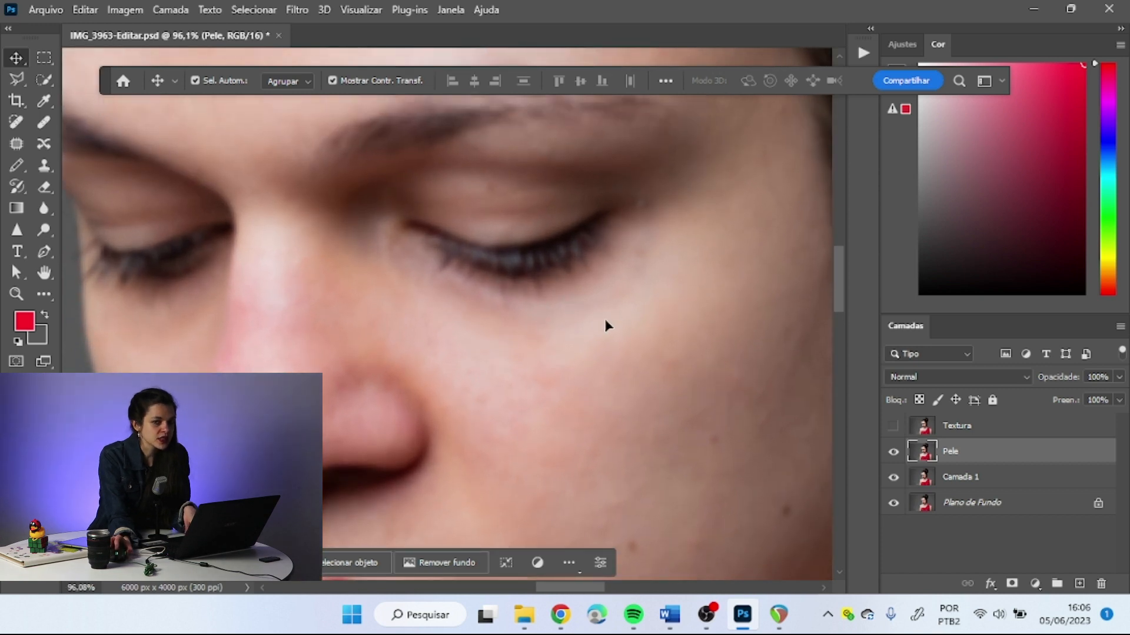
scroll(605, 319, "up", 1)
scroll(605, 319, "up", 4)
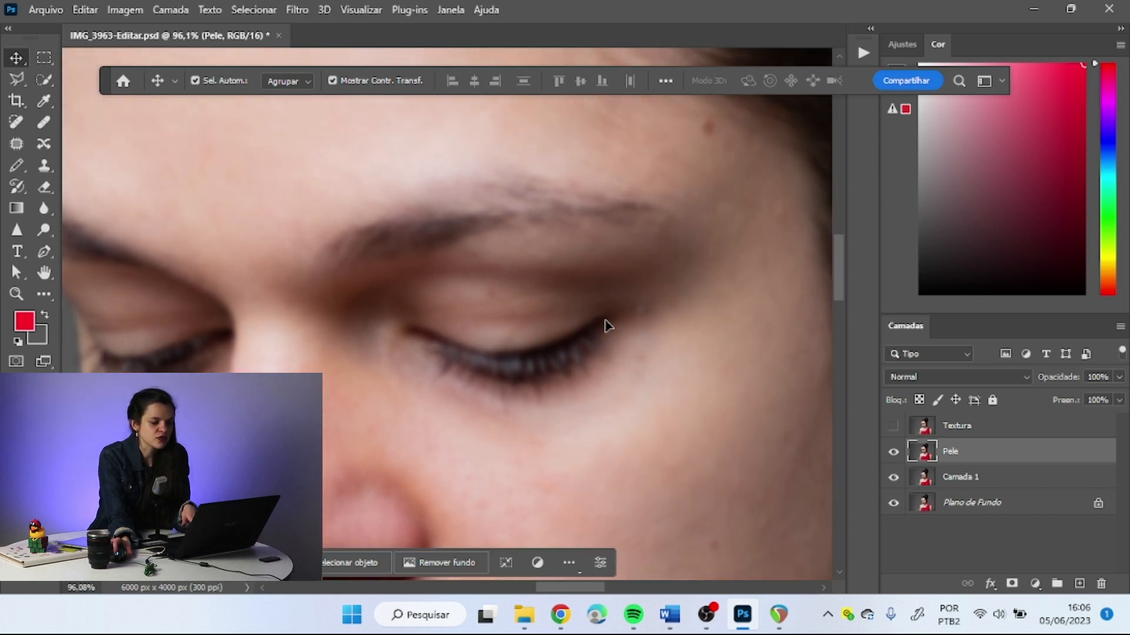
scroll(571, 272, "up", 1)
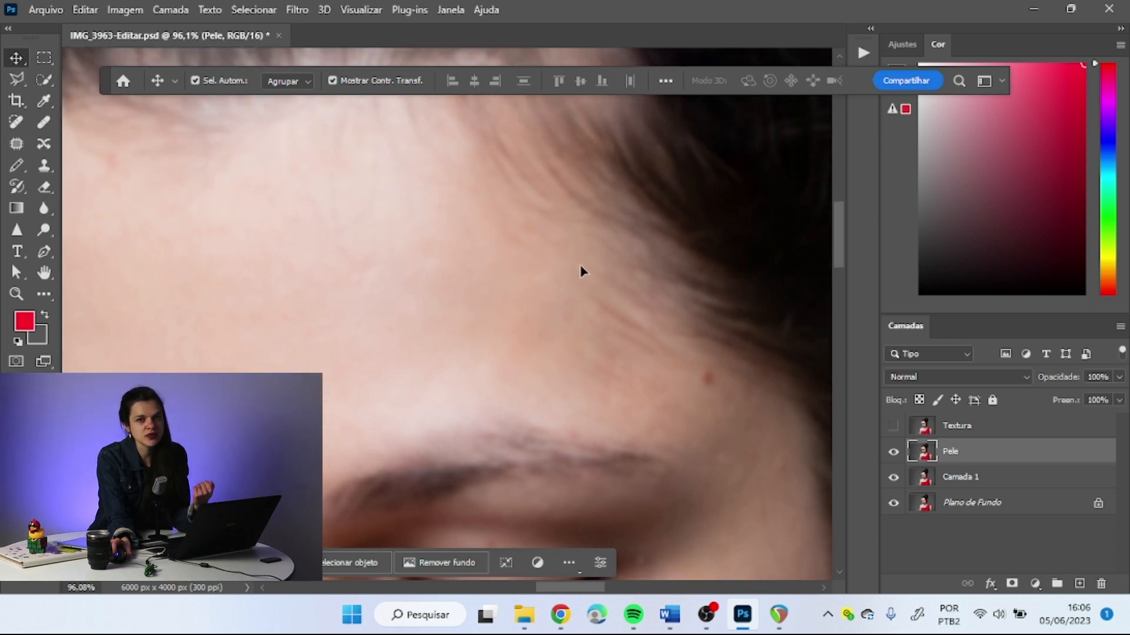
Select and show the Textura layer, and start Apply Image (Aplicar imagem) on it with Pele as the source layer
left_click(1007, 429)
left_click(893, 426)
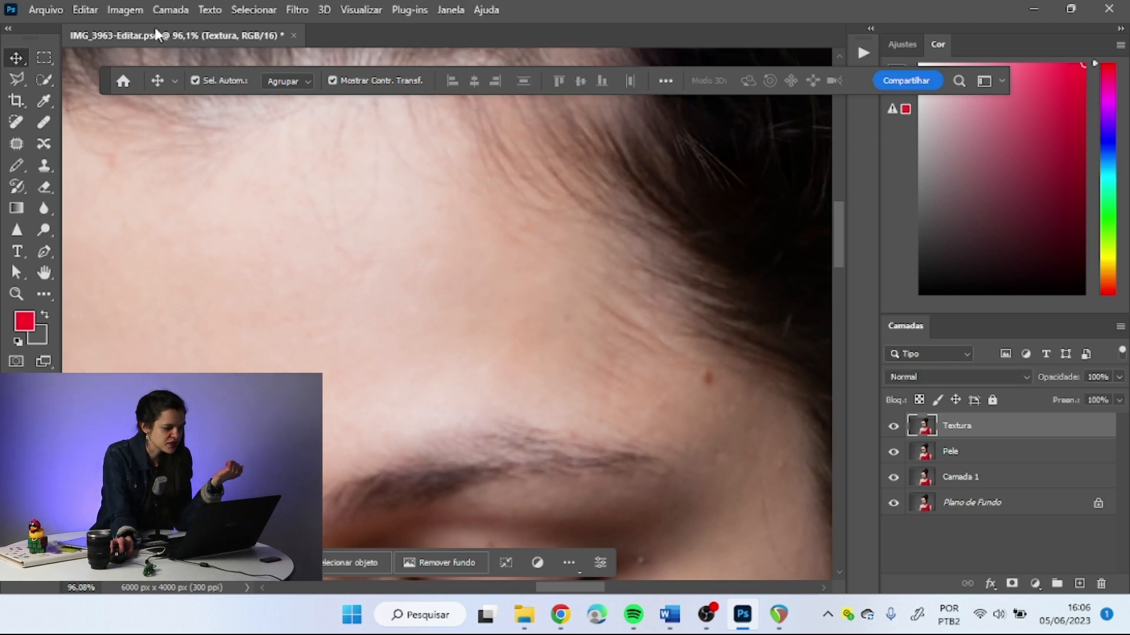
left_click(119, 10)
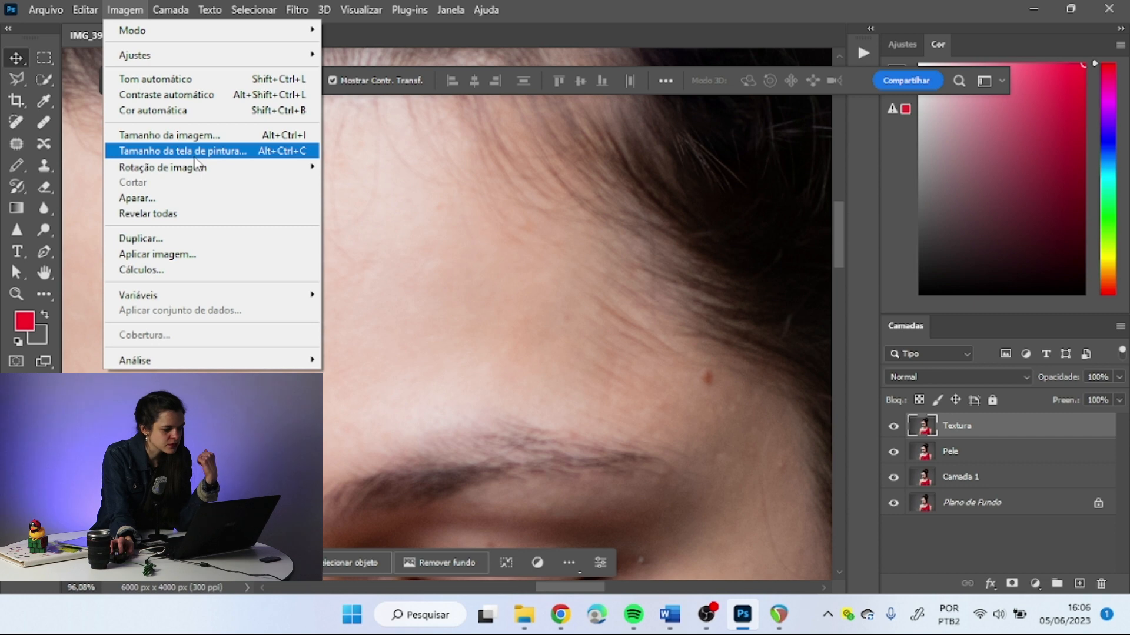
left_click(194, 255)
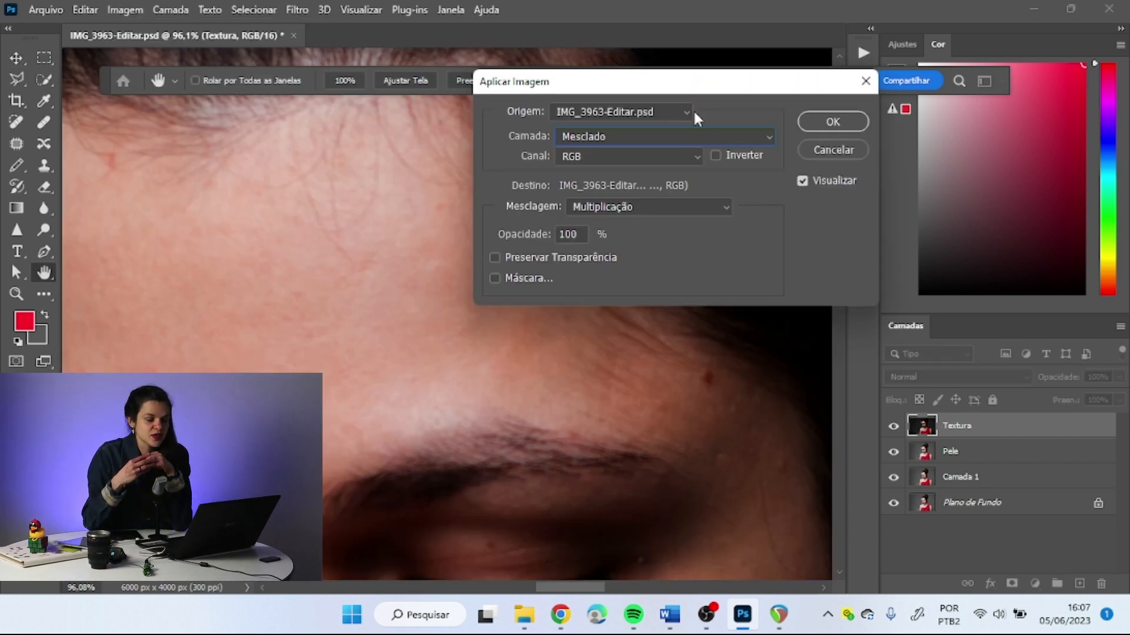
left_click(668, 136)
left_click(648, 193)
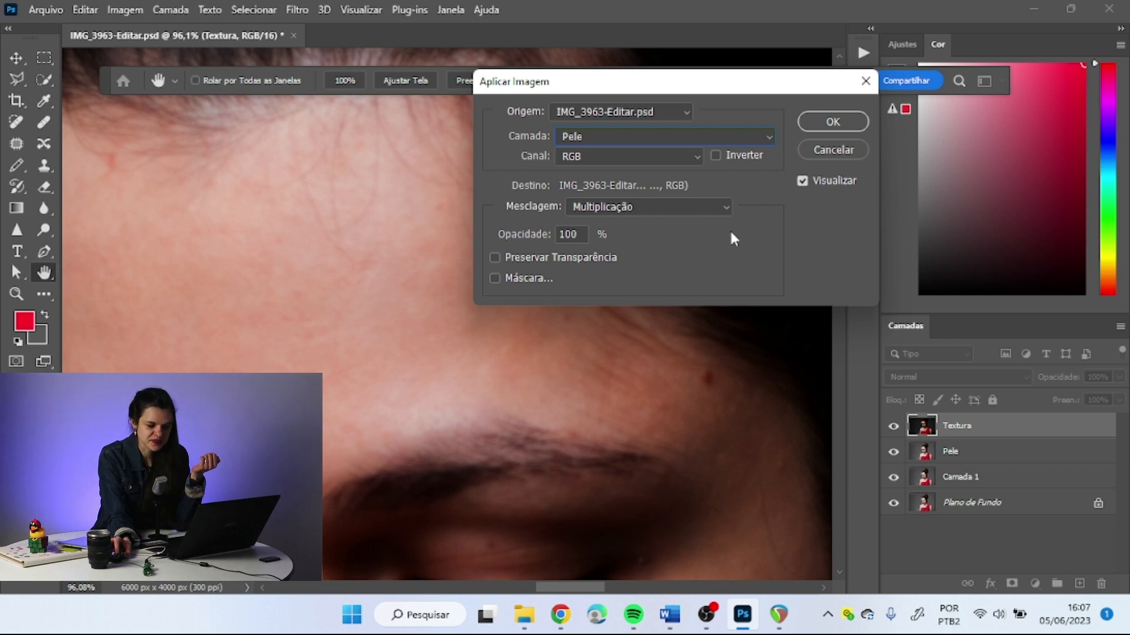
Apply the image with the Subtrair blending mode and a scale of 2
left_click(709, 206)
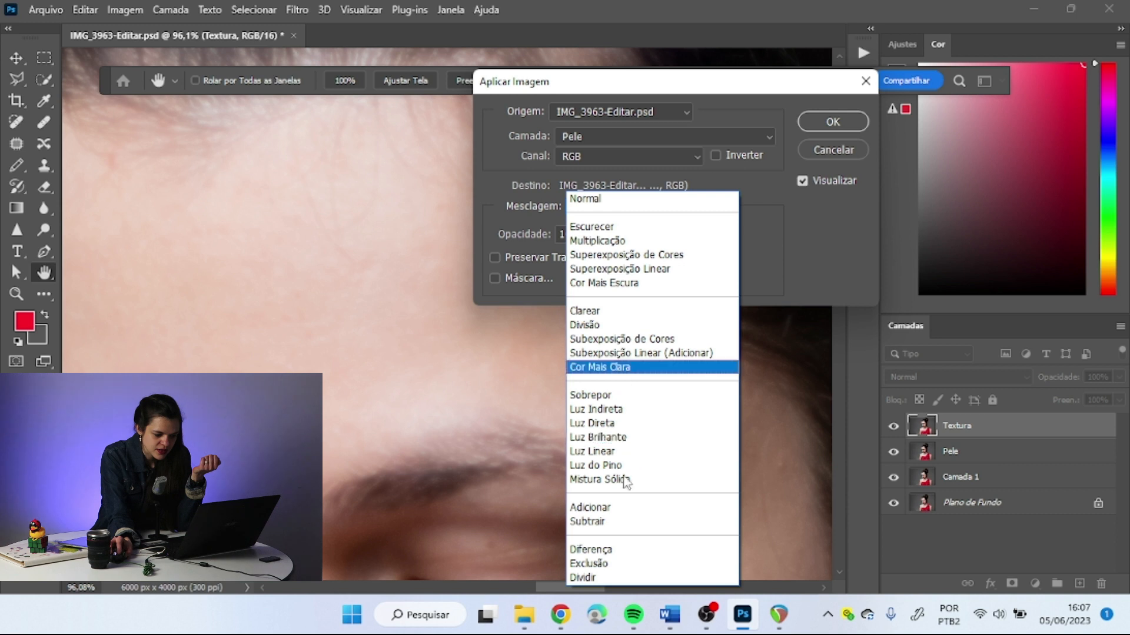
left_click(613, 524)
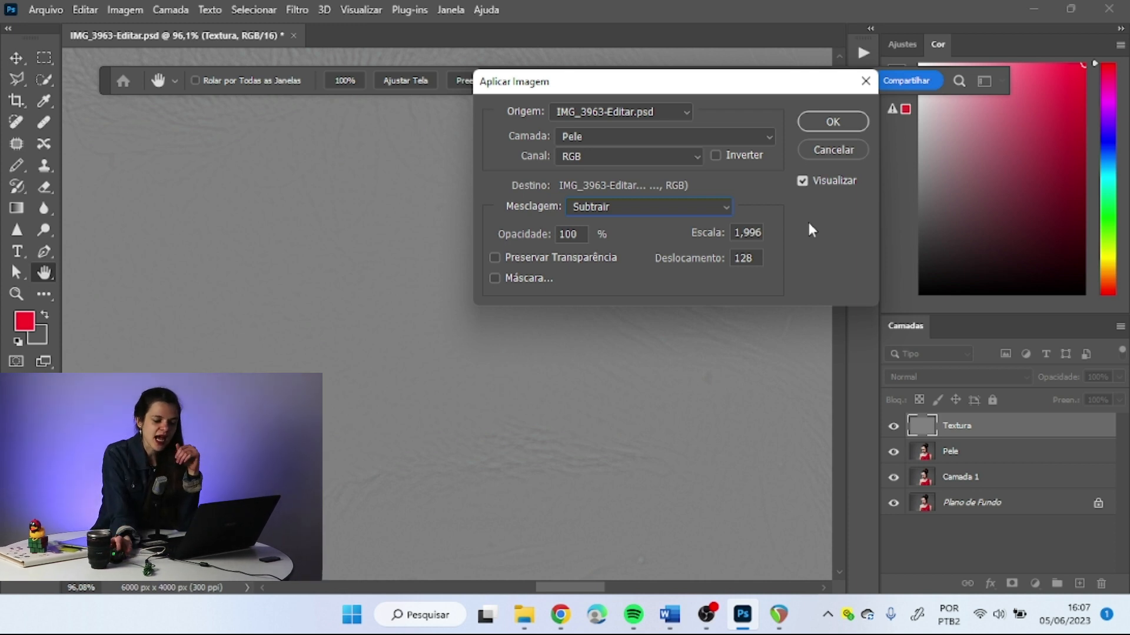
left_click_drag(732, 233, 780, 244)
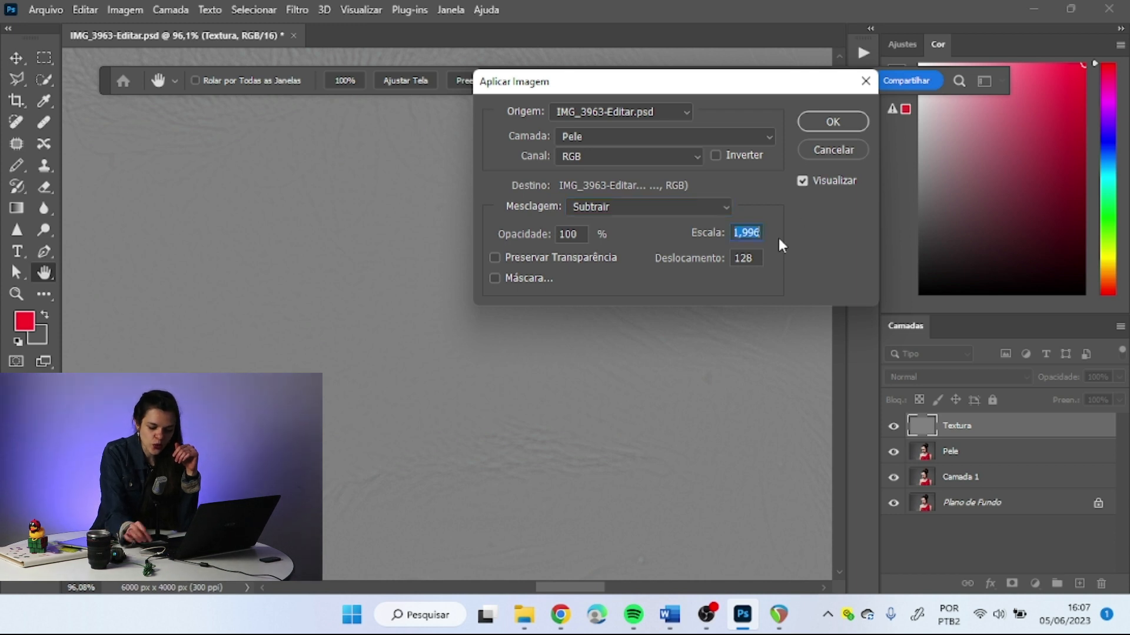
type("2")
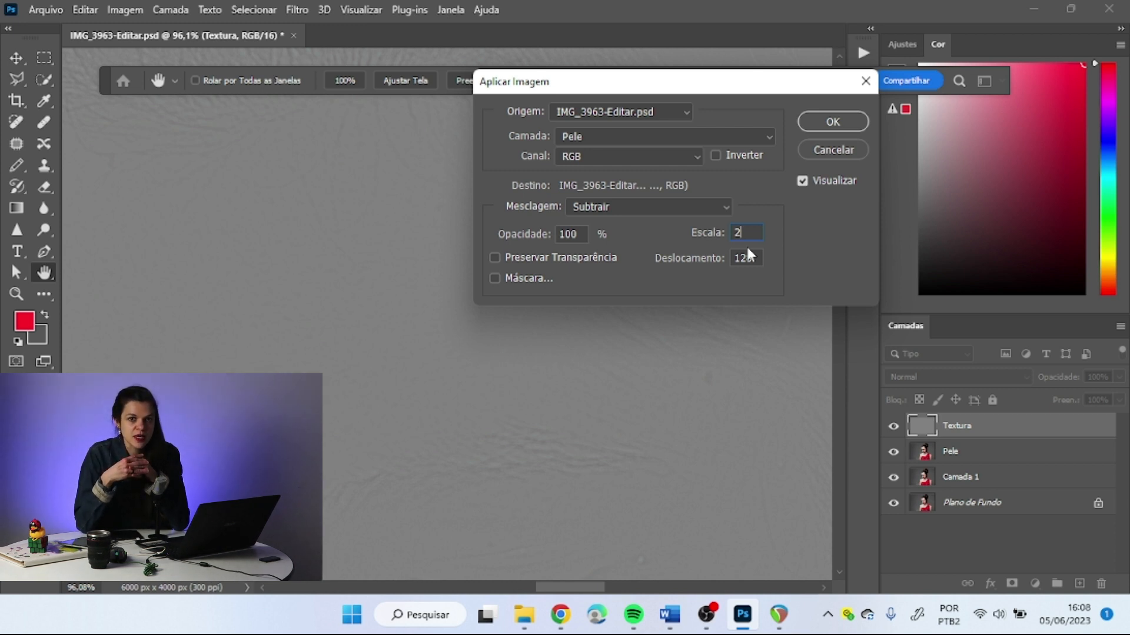
left_click(832, 121)
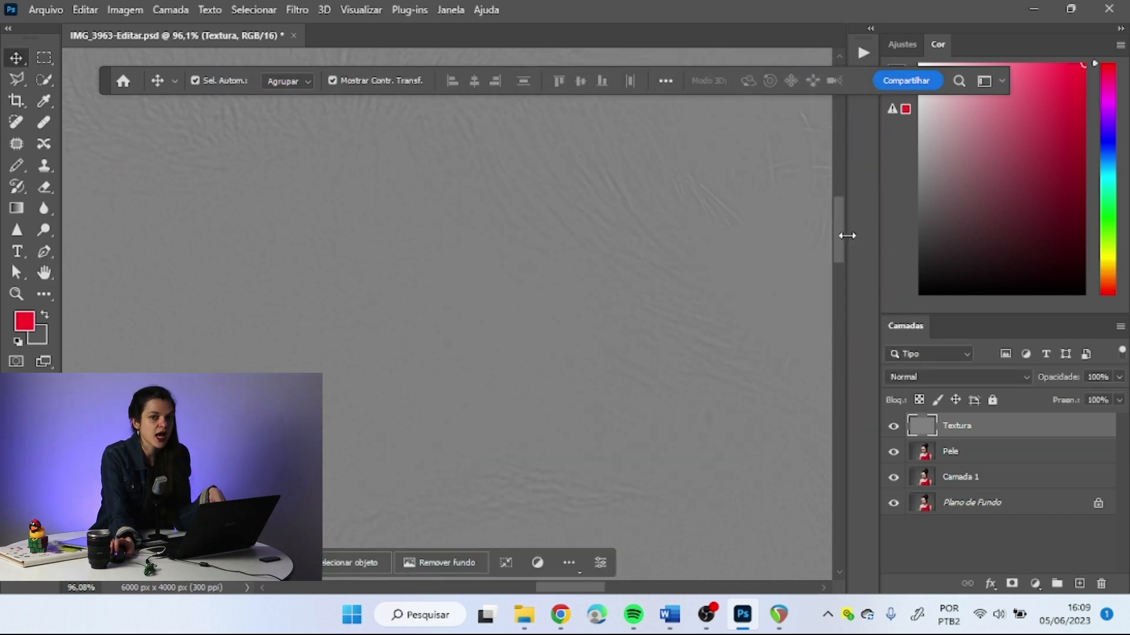
Set the Textura layer's blend mode to Luz Linear and group it with the Pele layer
left_click(986, 382)
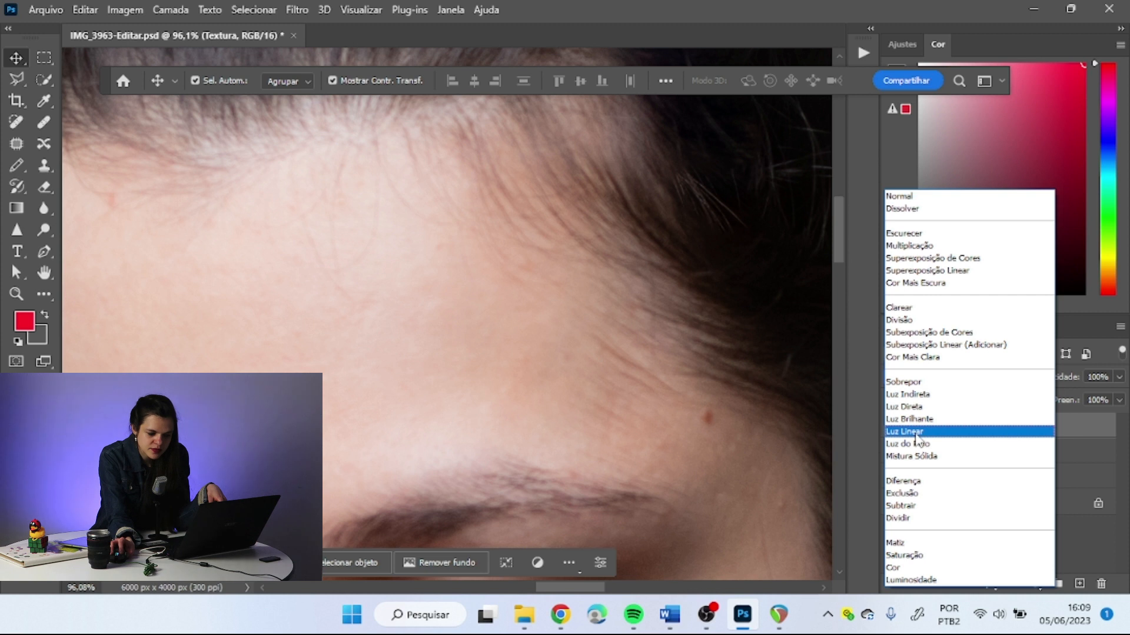
left_click(912, 432)
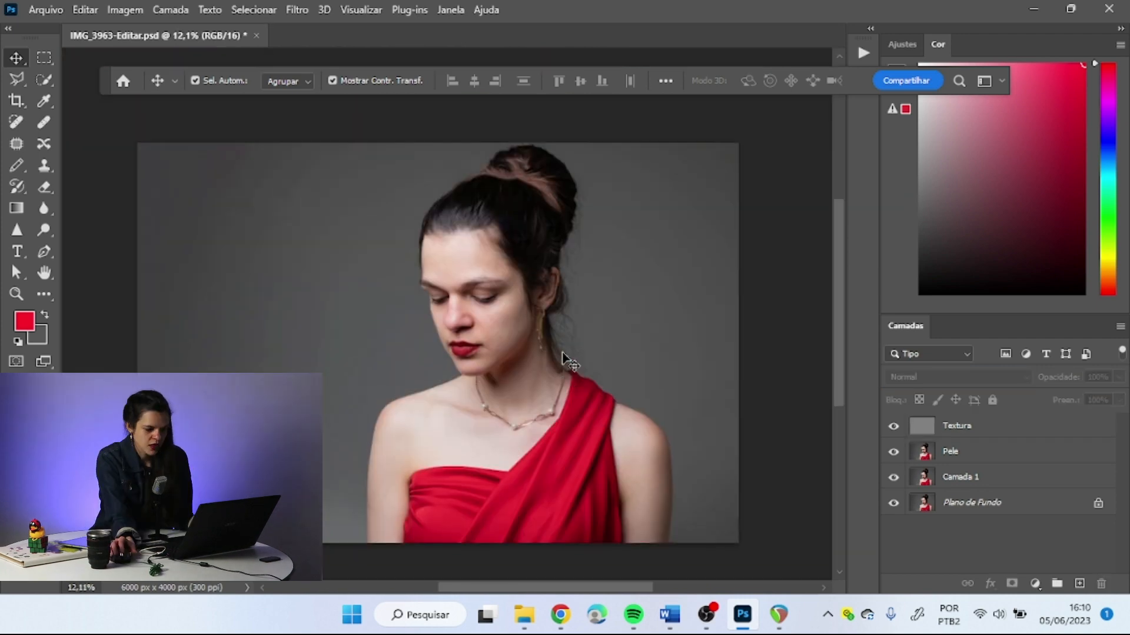
left_click(1063, 430)
left_click(1021, 454, "shift")
right_click(1002, 432)
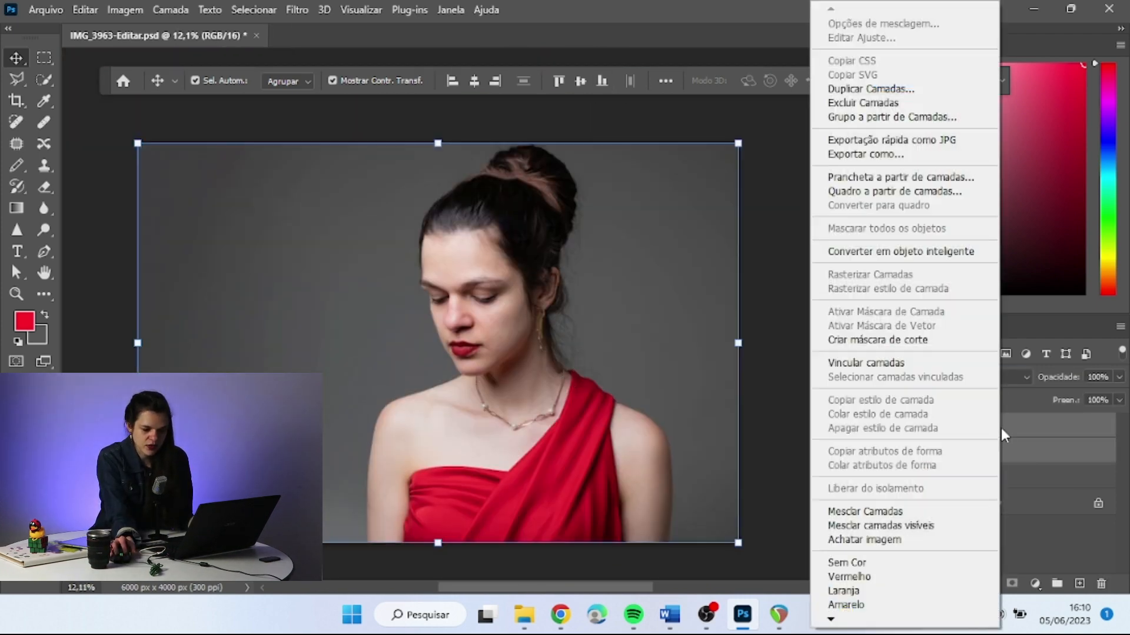
left_click(933, 118)
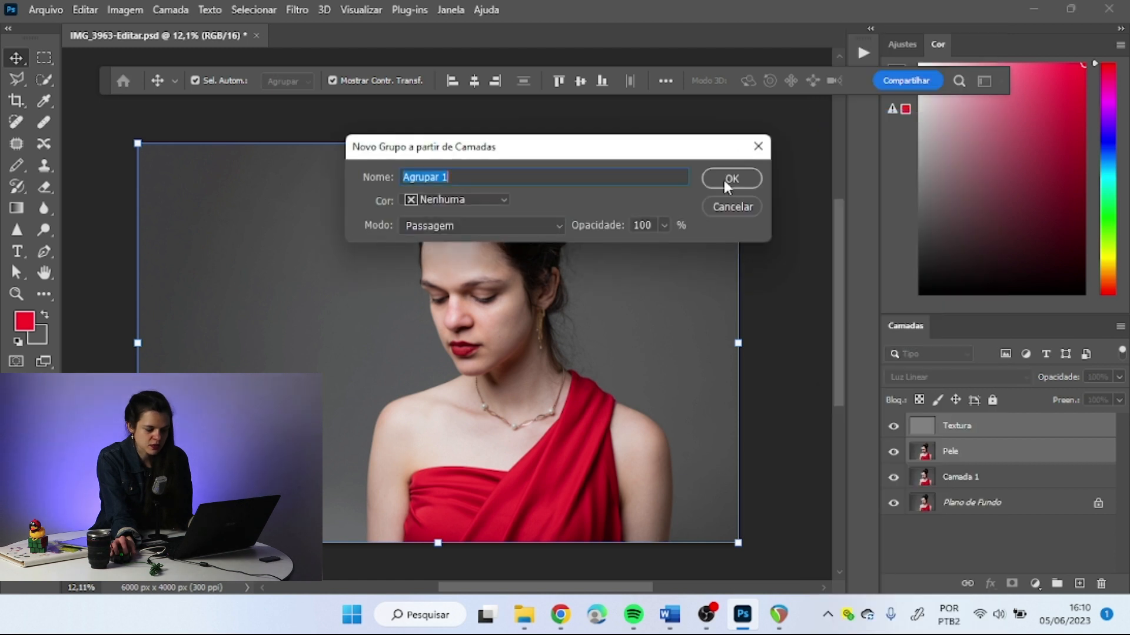
left_click(725, 180)
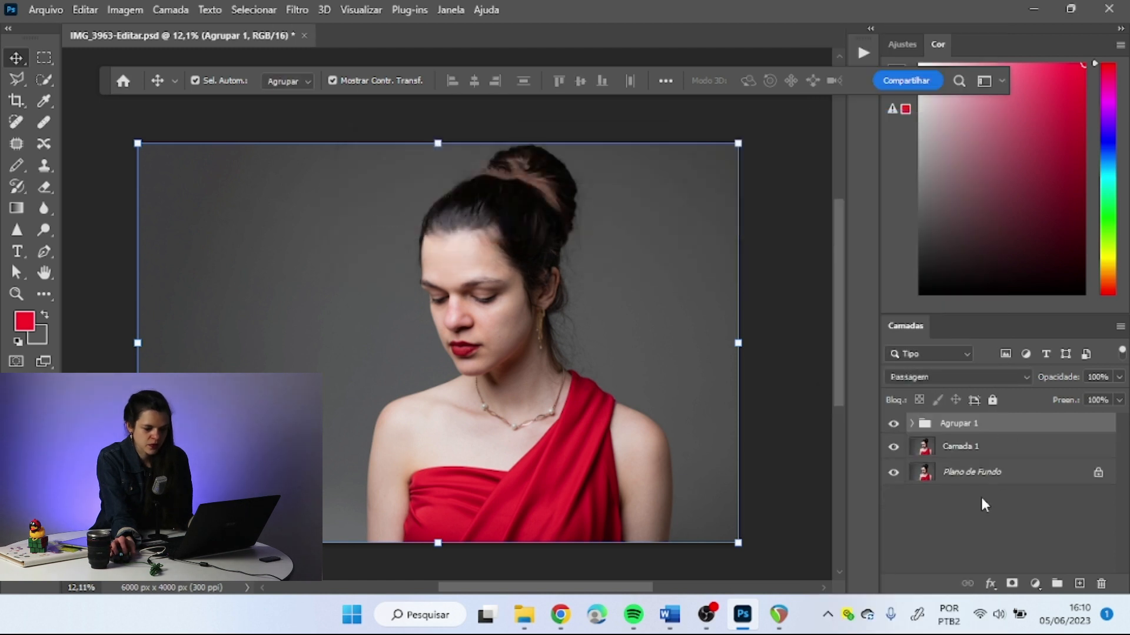
Toggle the layer group's visibility, then hide the Textura layer inside it to inspect the blurred face up close
left_click(893, 424)
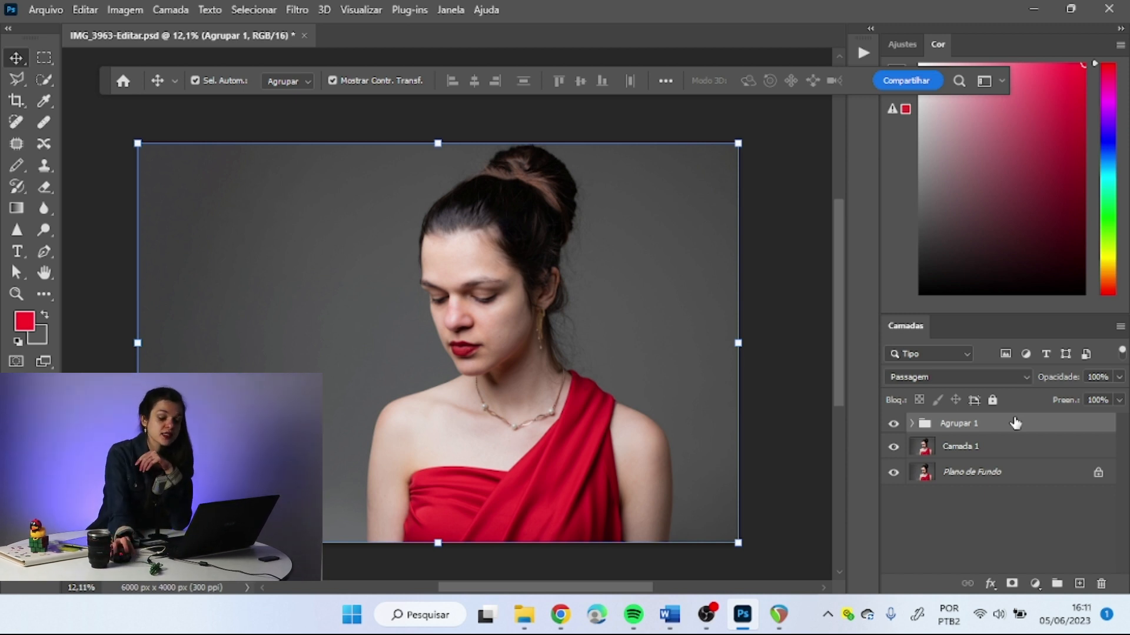
left_click(911, 423)
left_click(895, 447)
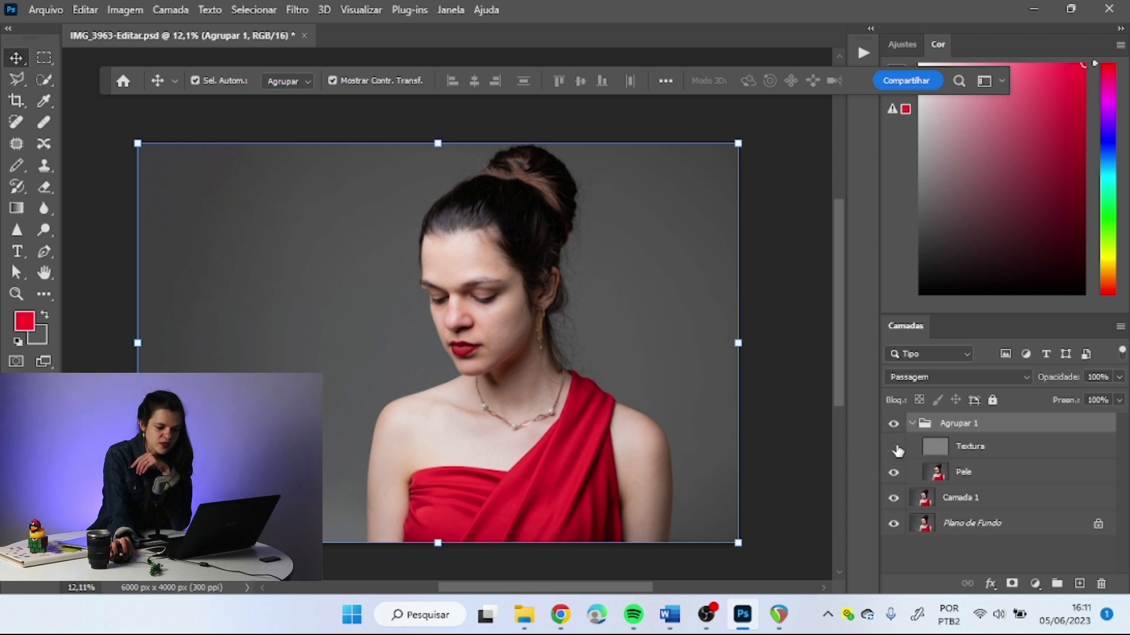
scroll(368, 288, "up", 6)
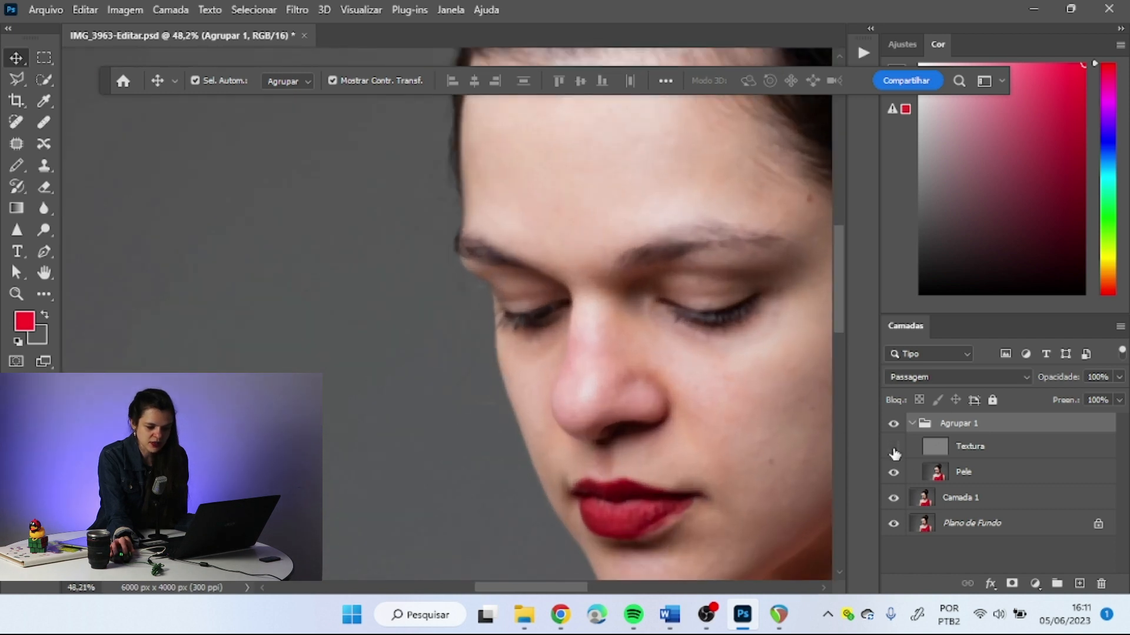
Show the Textura layer again and isolate it to examine the skin texture detail on its own
left_click(893, 448)
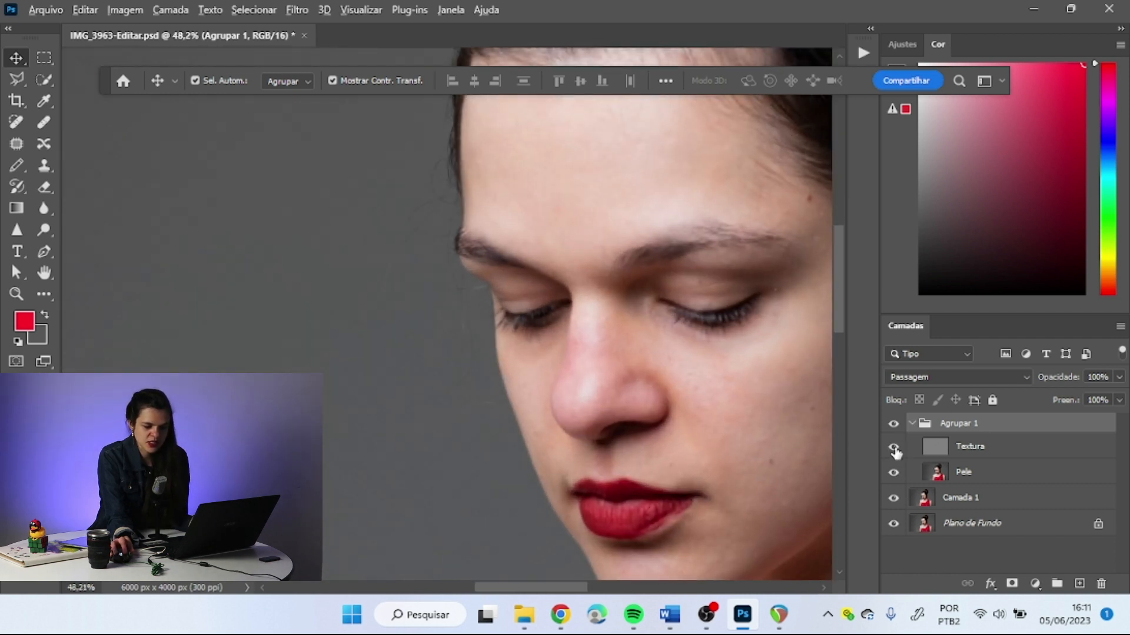
left_click(895, 451, "alt")
scroll(631, 307, "up", 2)
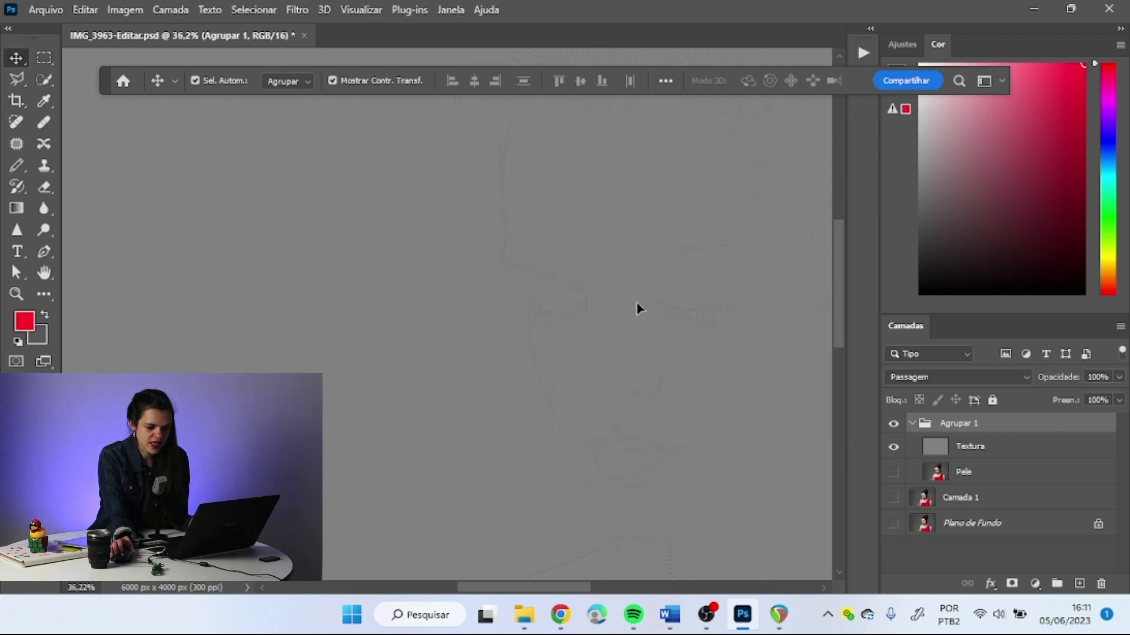
scroll(623, 312, "up", 2)
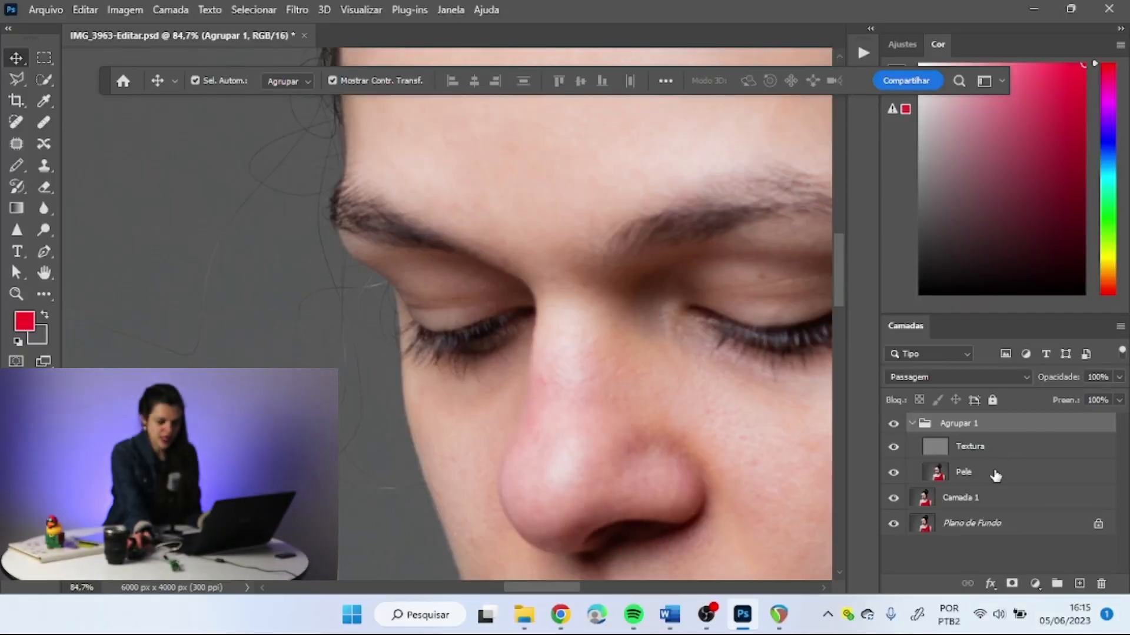
Select the Pele layer inside the group and activate the Mixer Brush tool
left_click(995, 475)
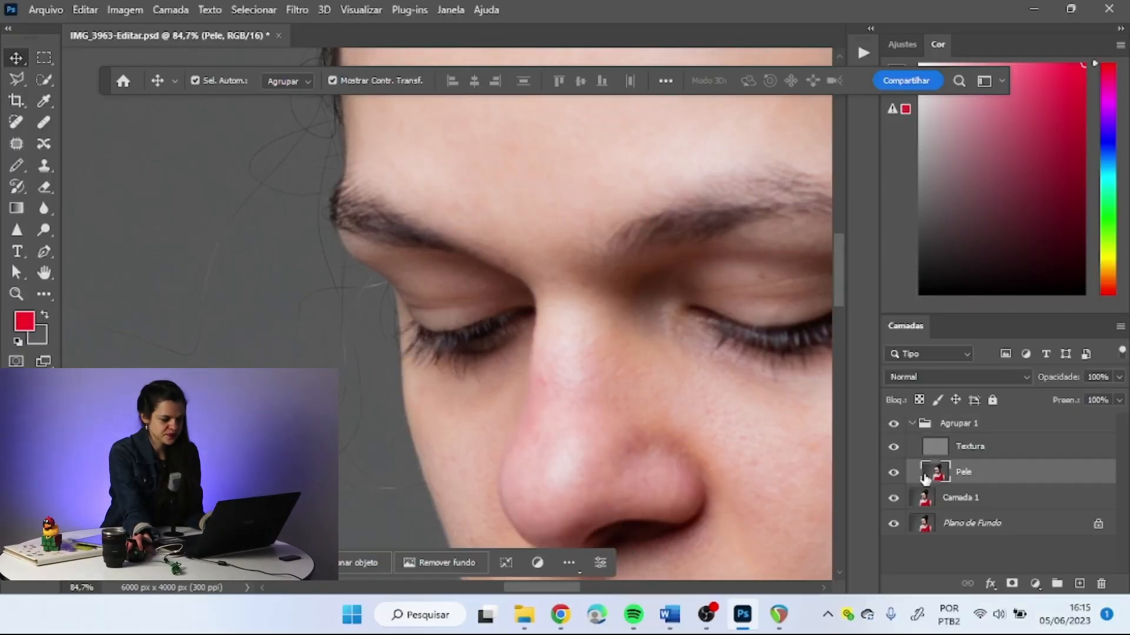
left_click(42, 292)
left_click(129, 382)
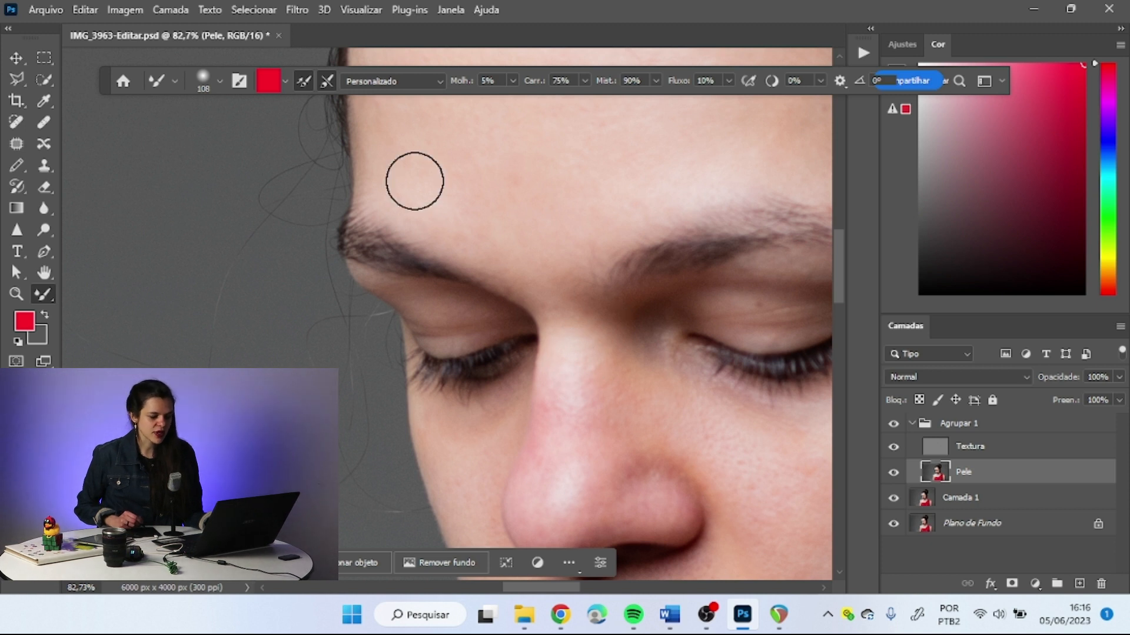
Turn off loading the Mixer Brush after each stroke, testing strokes over the eyebrow and undoing them
mouse_move(378, 202)
left_mouse_down()
mouse_move(390, 163)
mouse_move(387, 246)
mouse_move(415, 193)
mouse_move(405, 293)
mouse_move(450, 220)
mouse_move(438, 299)
mouse_move(471, 173)
mouse_move(362, 306)
mouse_move(352, 199)
mouse_move(302, 306)
mouse_move(341, 219)
mouse_move(308, 265)
mouse_move(273, 338)
mouse_move(345, 331)
mouse_move(362, 294)
mouse_move(335, 405)
mouse_move(378, 401)
mouse_move(421, 164)
mouse_move(433, 223)
mouse_move(501, 321)
mouse_move(629, 357)
left_mouse_up()
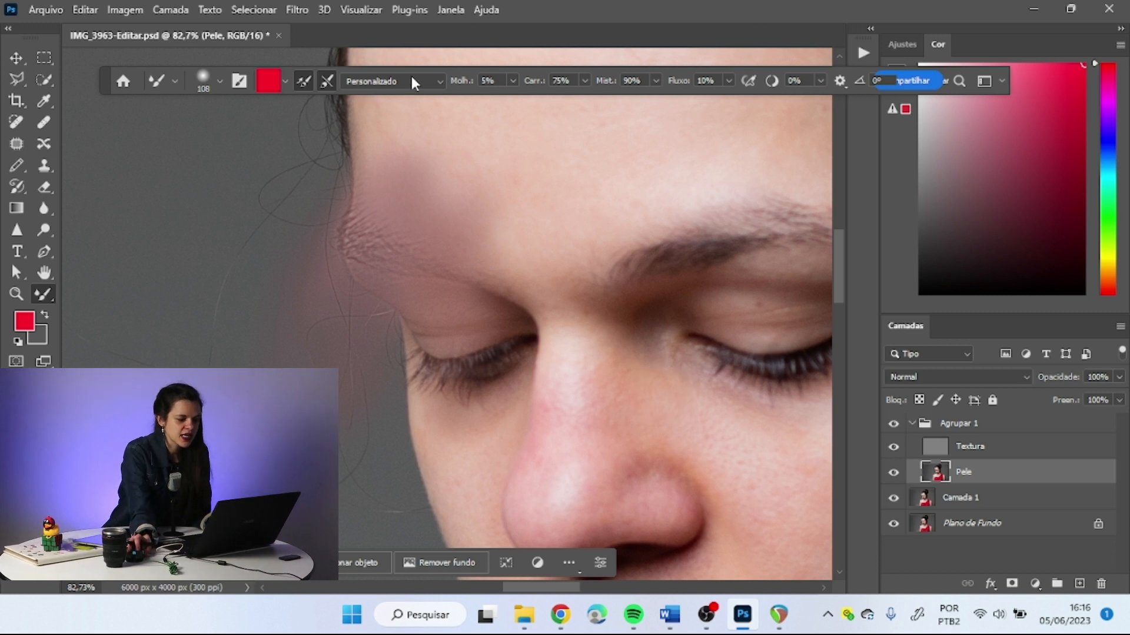
left_click(304, 82)
key("ctrl+z")
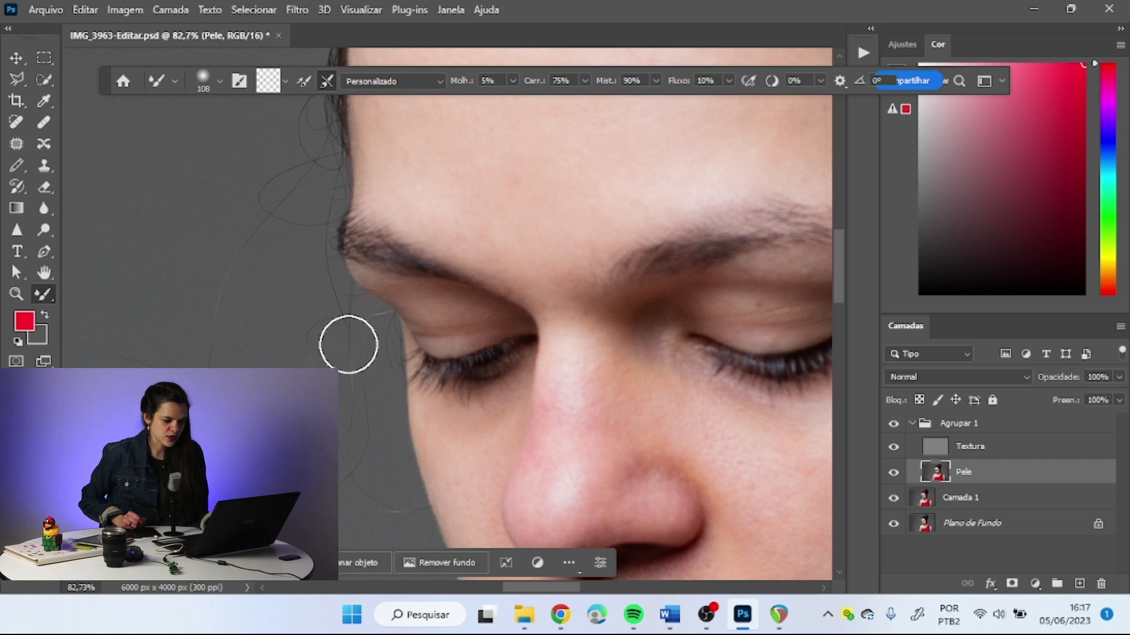
mouse_move(352, 351)
left_mouse_down()
mouse_move(358, 343)
mouse_move(326, 334)
mouse_move(349, 318)
mouse_move(377, 369)
mouse_move(386, 320)
mouse_move(416, 305)
mouse_move(441, 232)
mouse_move(470, 199)
mouse_move(507, 237)
mouse_move(452, 308)
mouse_move(444, 398)
left_mouse_up()
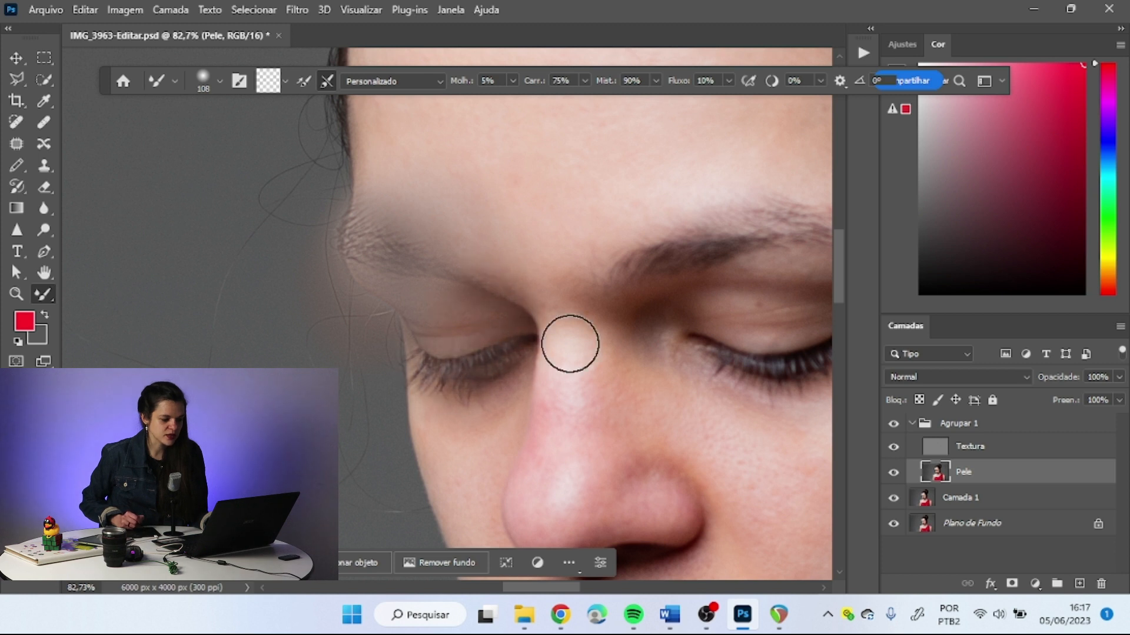
key("ctrl+z")
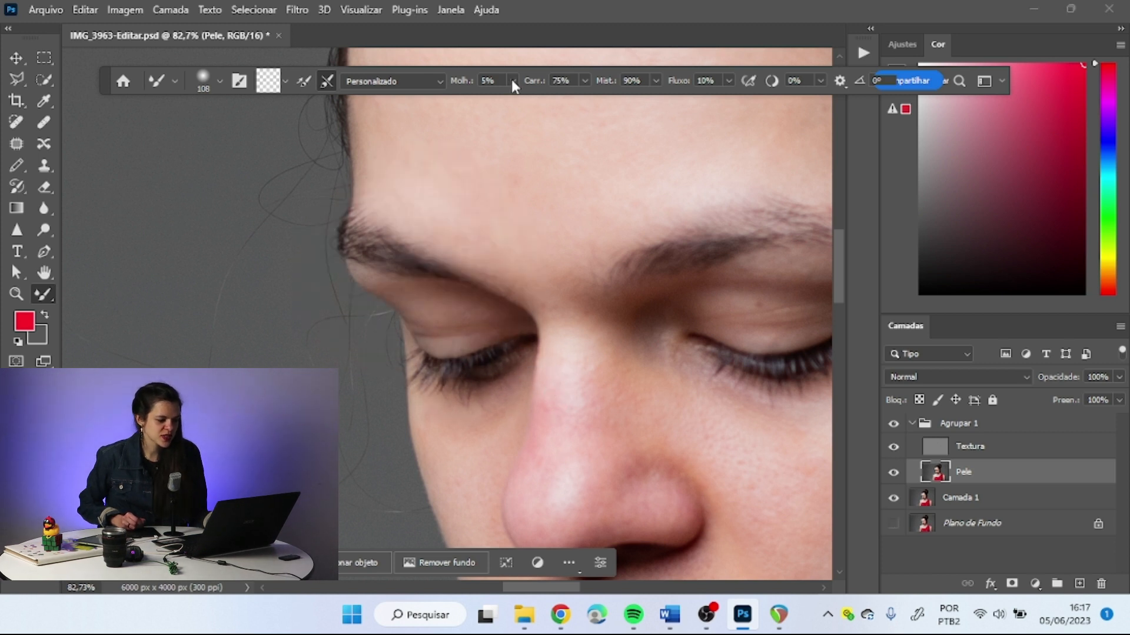
Try the Mixer Brush with wetness (Molh.) at 100% from the forehead into the grey background, and undo the test strokes
left_click(512, 81)
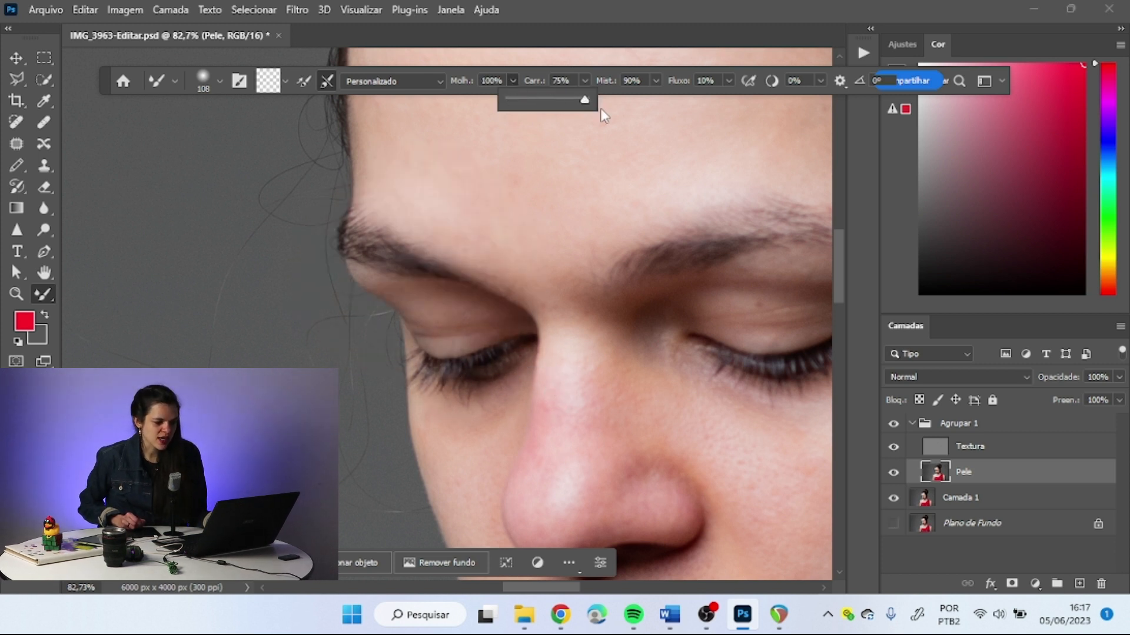
left_click(456, 194)
mouse_move(456, 194)
left_mouse_down()
mouse_move(210, 300)
mouse_move(93, 374)
left_mouse_up()
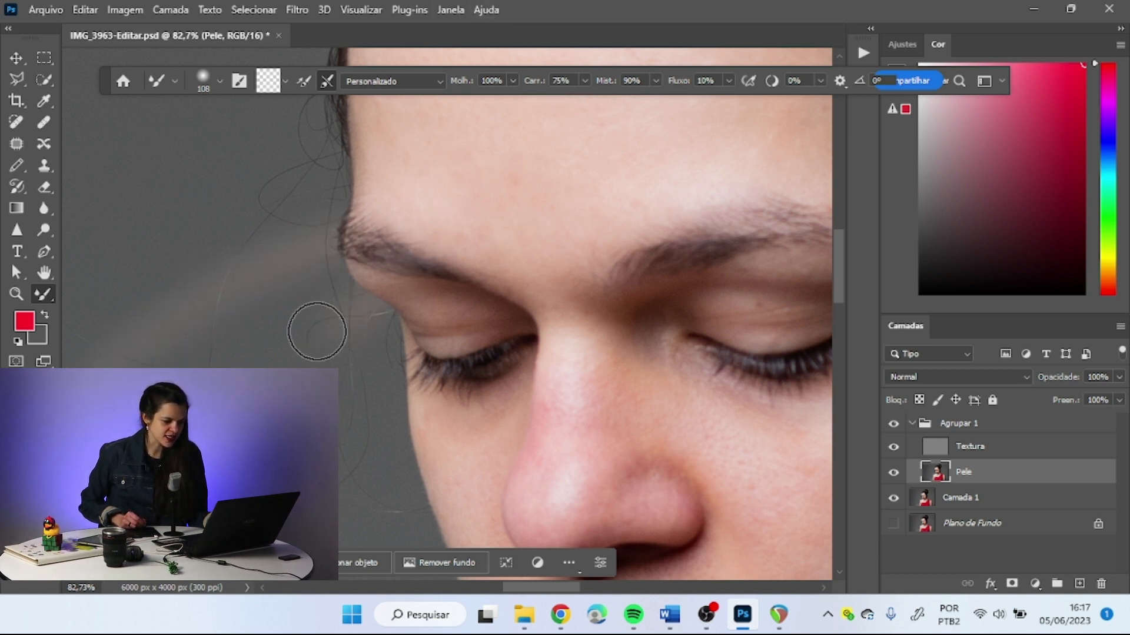
left_click_drag(337, 214, 138, 336)
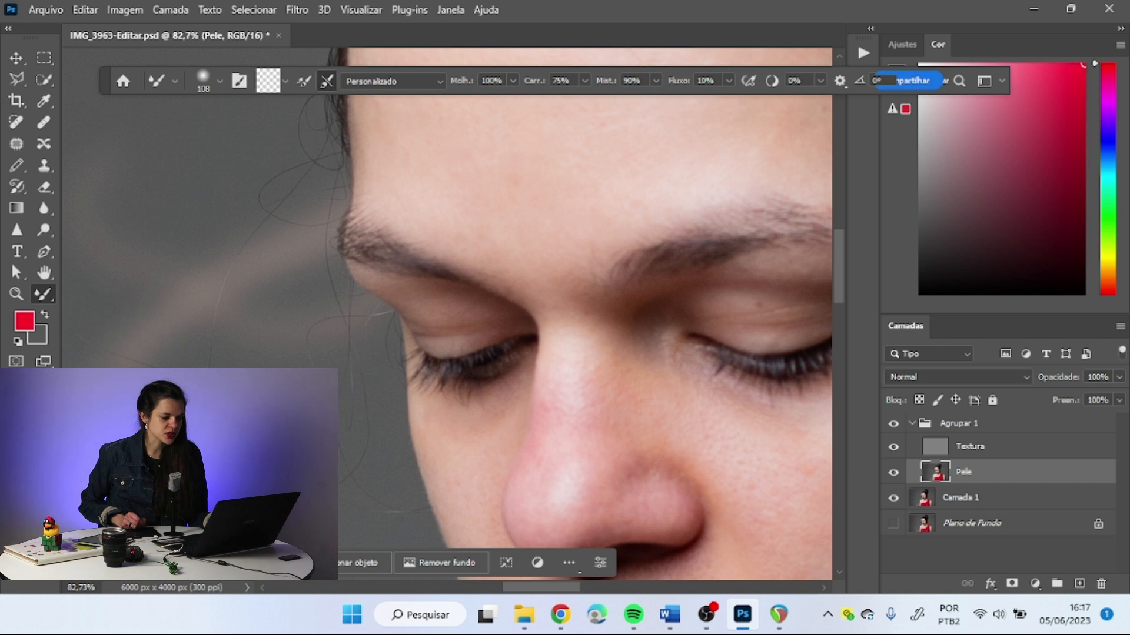
key("ctrl+z")
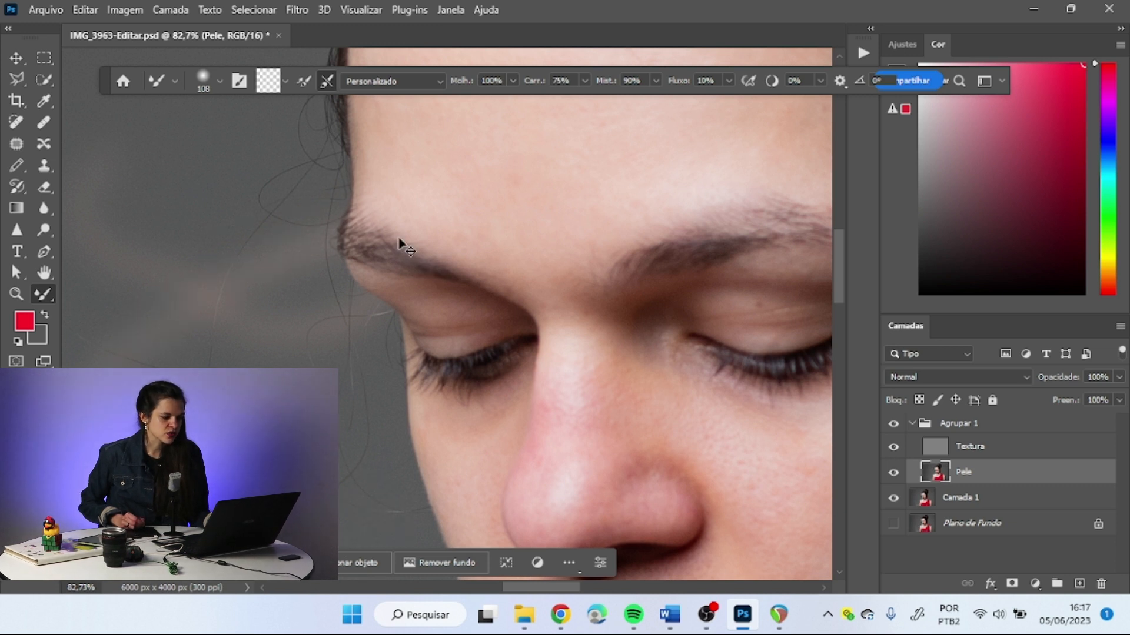
key("ctrl+z")
key("ctrl+z")
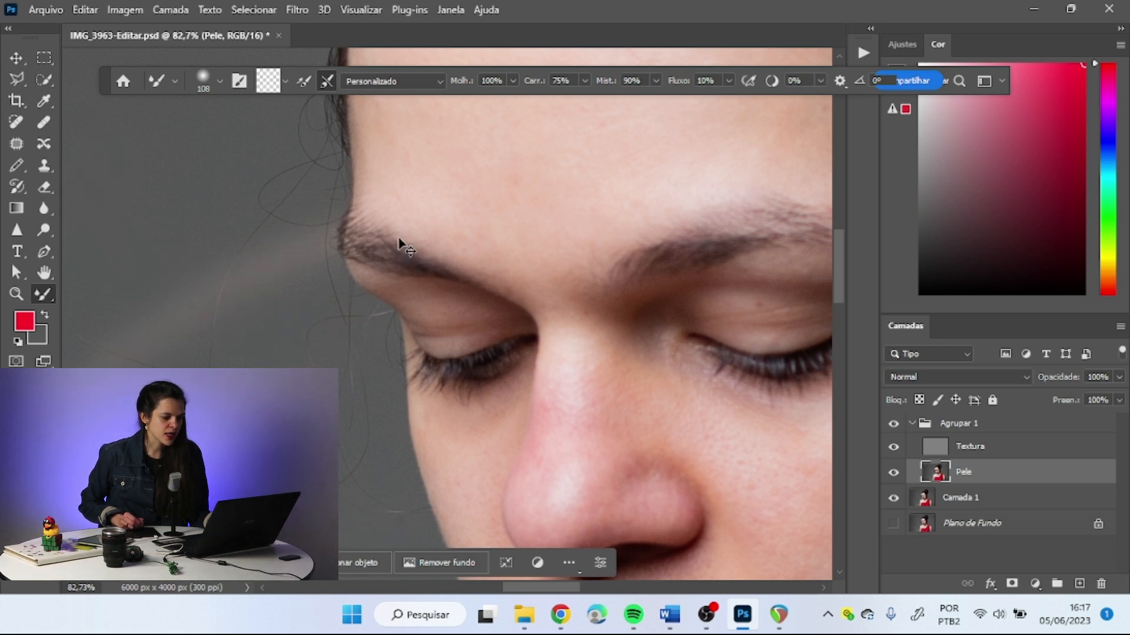
Set the Mixer Brush wetness (Molh.) to 5%
left_click(512, 80)
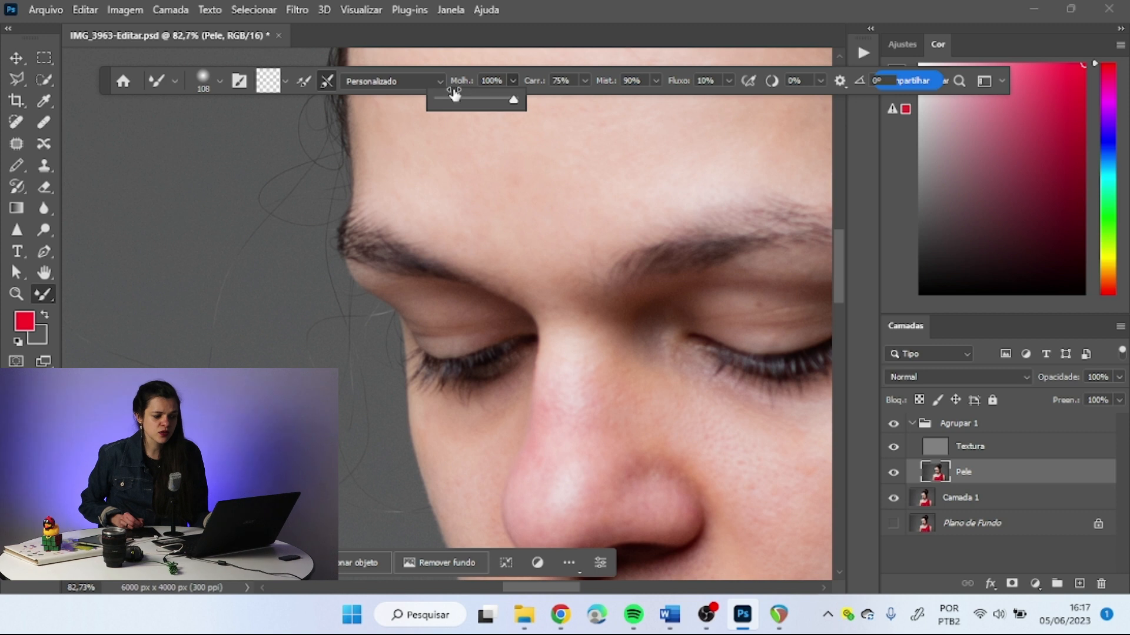
left_click(498, 80)
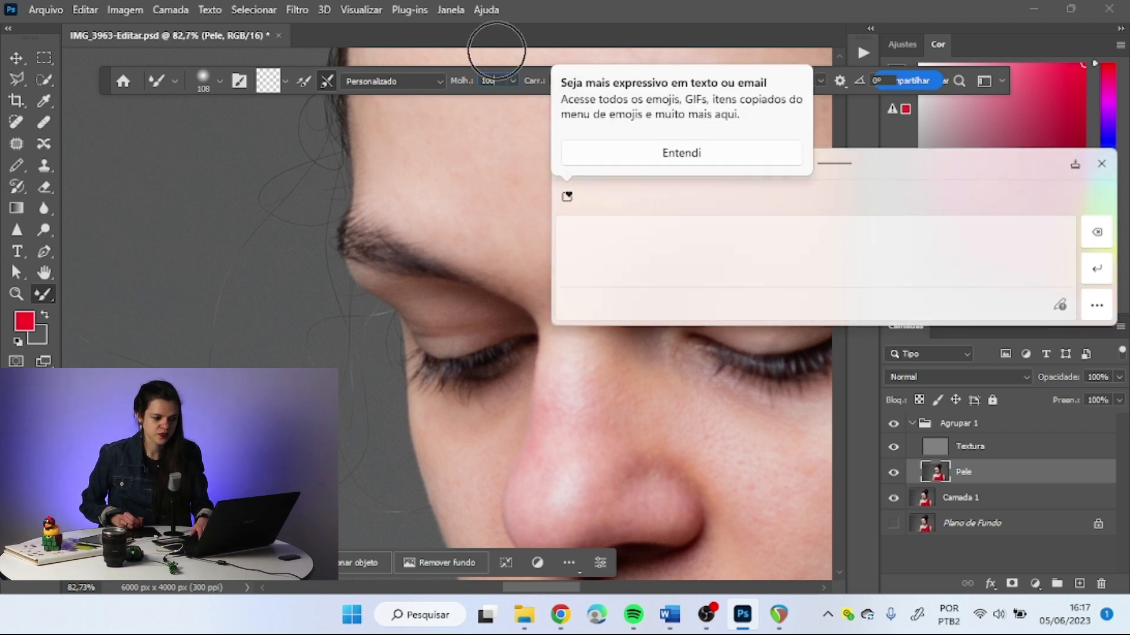
key("BackSpace")
key("BackSpace")
key("BackSpace")
type("5")
key("Return")
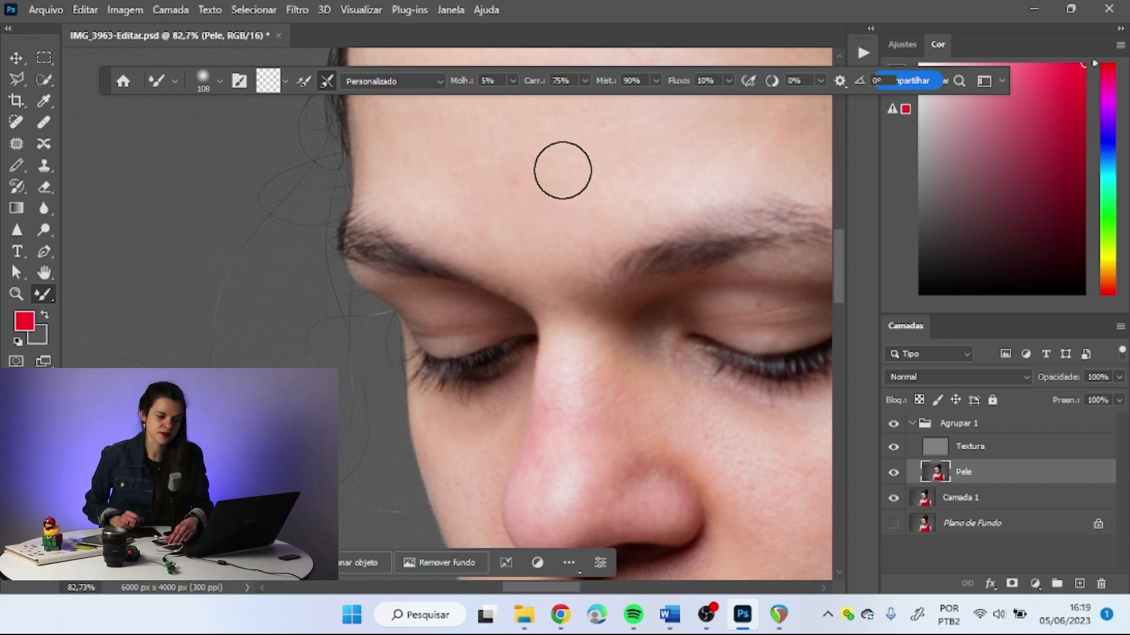
Reduce the Mixer Brush size to 70 px and blend the skin on the nose on the Pele layer
scroll(691, 327, "down", 3)
scroll(691, 327, "down", 2)
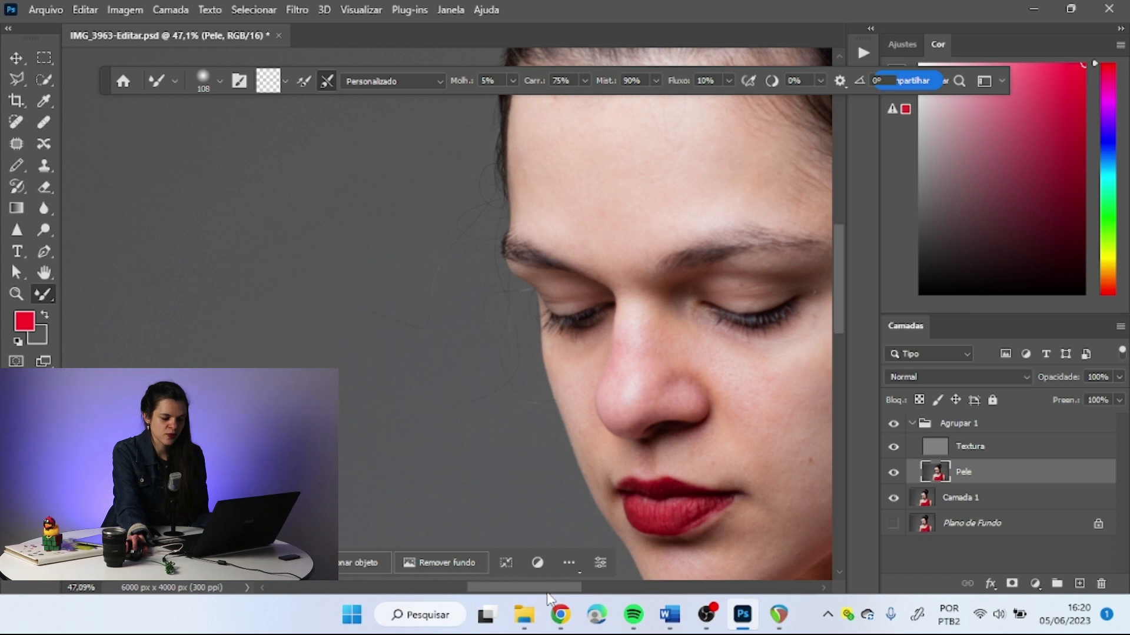
left_click_drag(547, 592, 571, 591)
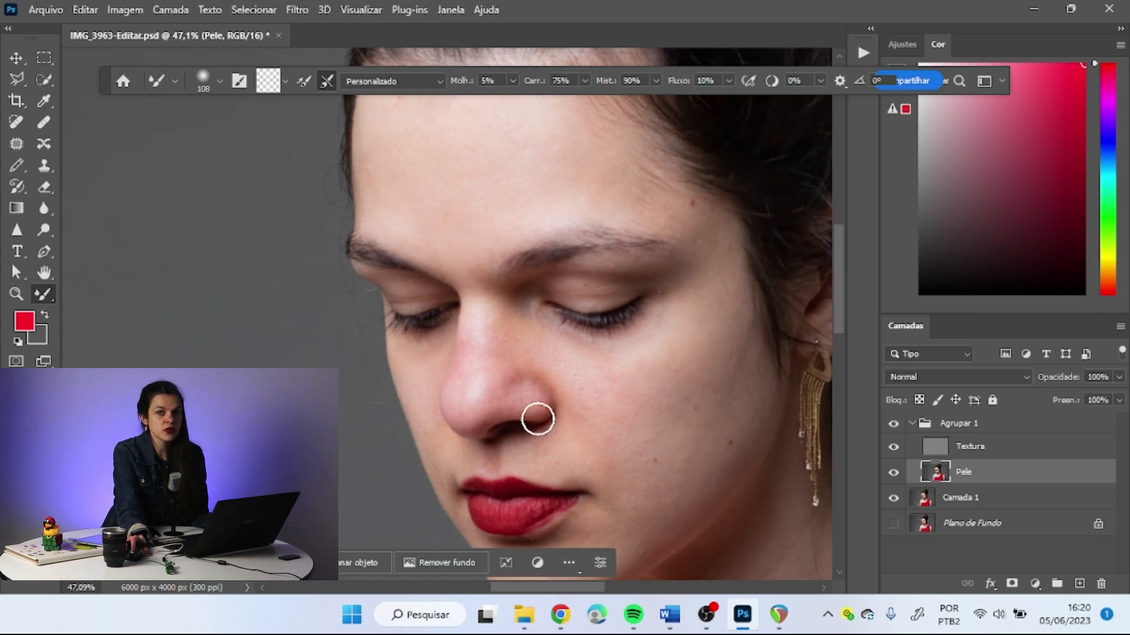
scroll(550, 411, "up", 3)
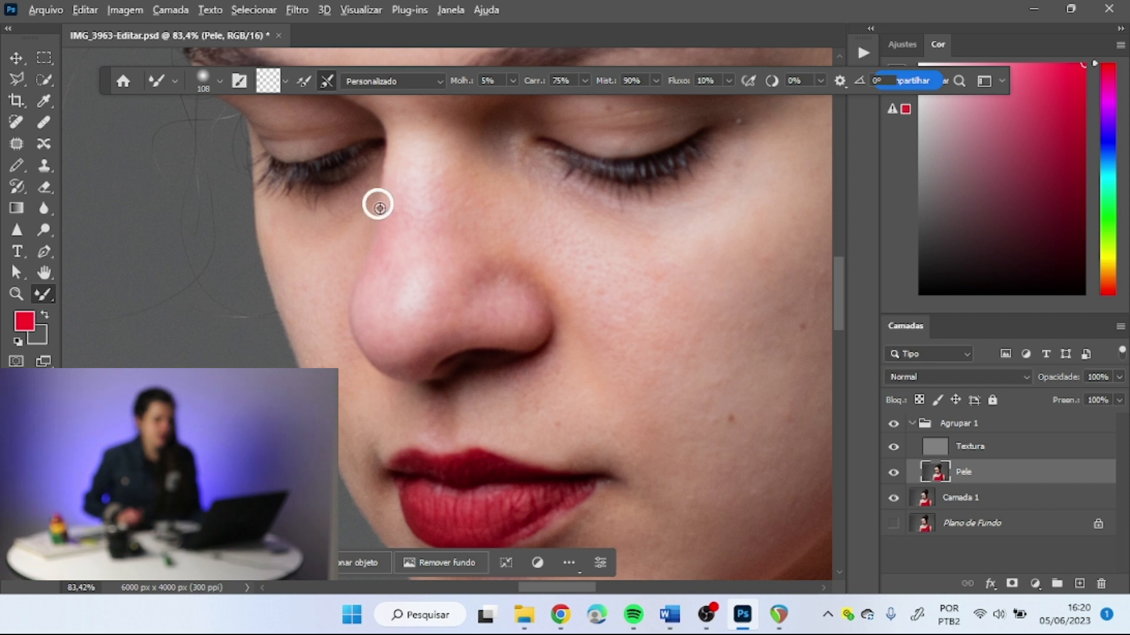
left_click_drag(381, 208, 340, 176)
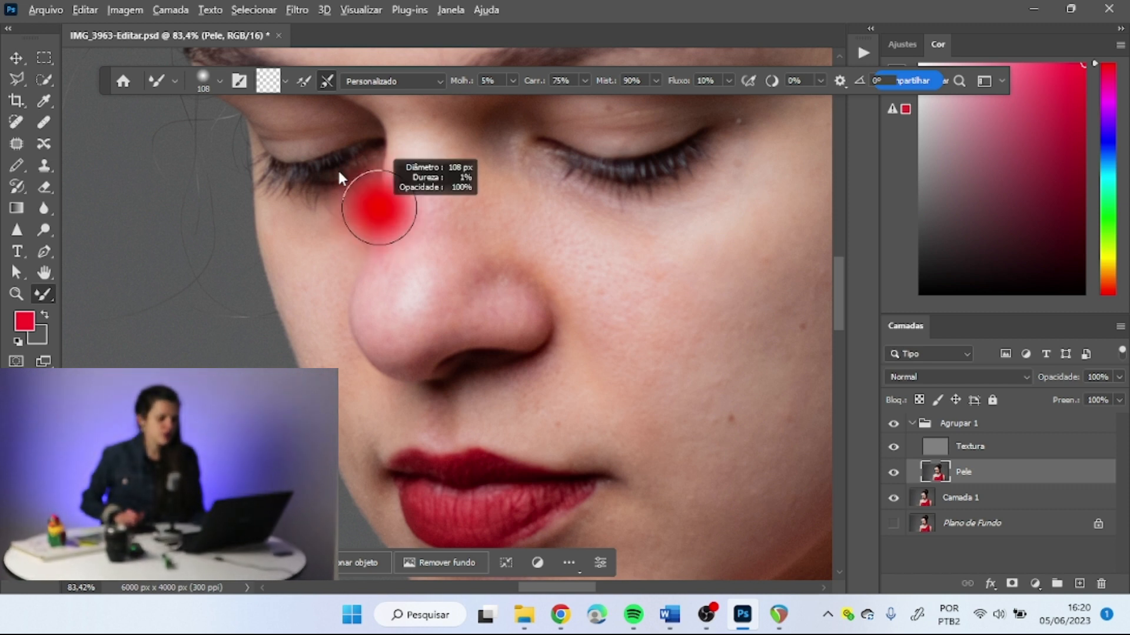
mouse_move(430, 288)
left_mouse_down()
mouse_move(411, 282)
mouse_move(383, 343)
left_mouse_up()
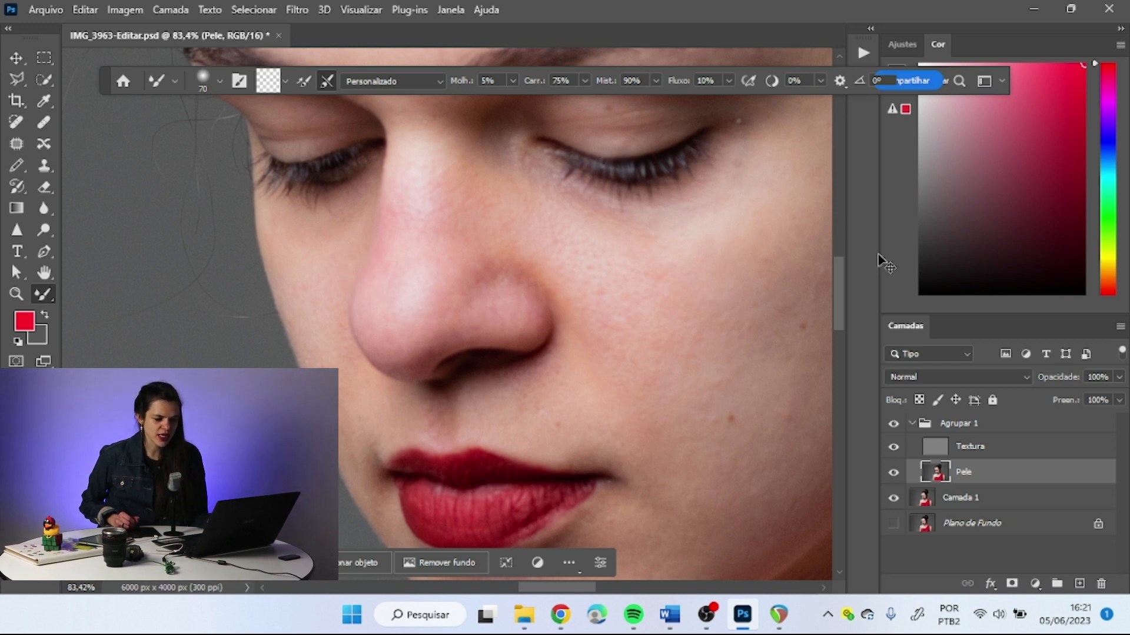
Inspect the mouth and eye areas, show the Plano de Fundo layer, and toggle the Agrupar 1 group to compare the retouch
left_click_drag(842, 259, 835, 302)
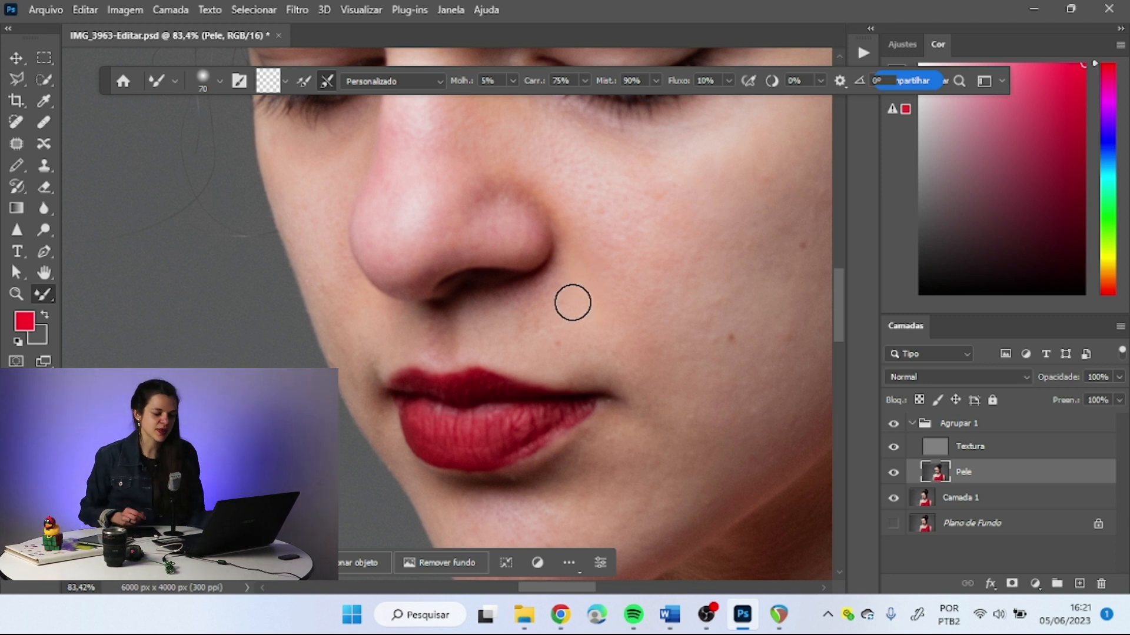
scroll(819, 297, "up", 5)
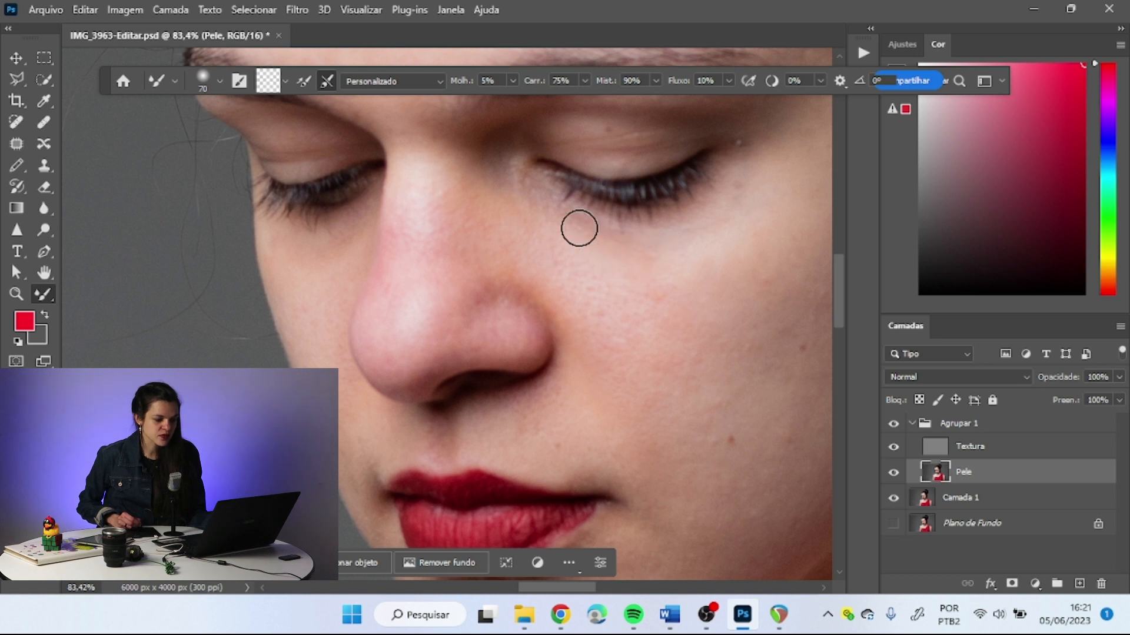
scroll(579, 228, "up", 5)
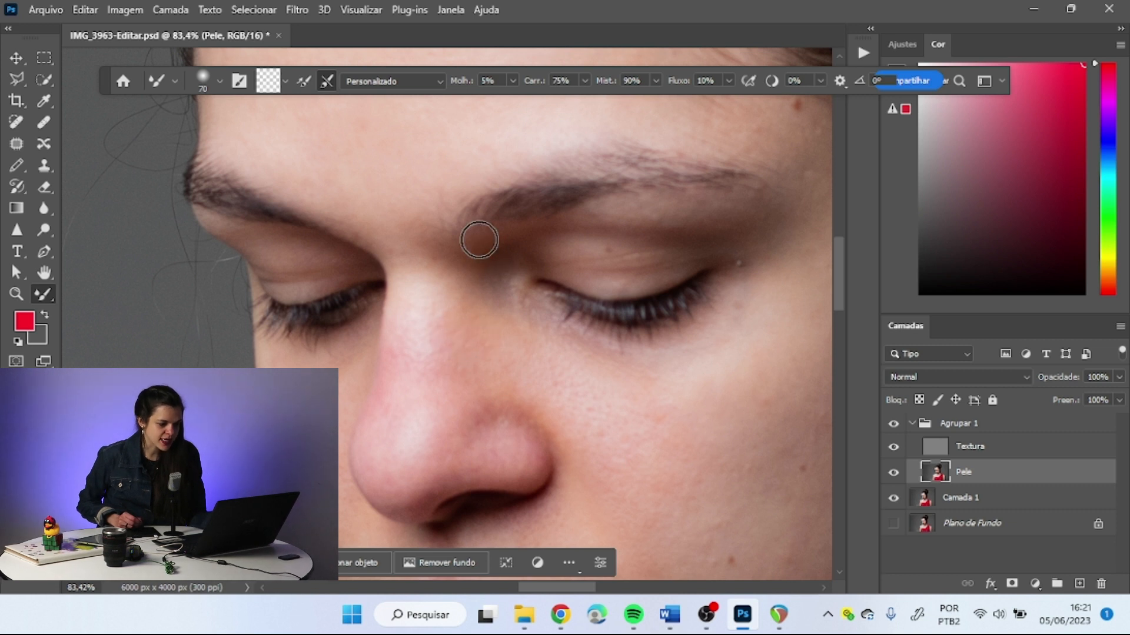
left_click(893, 523)
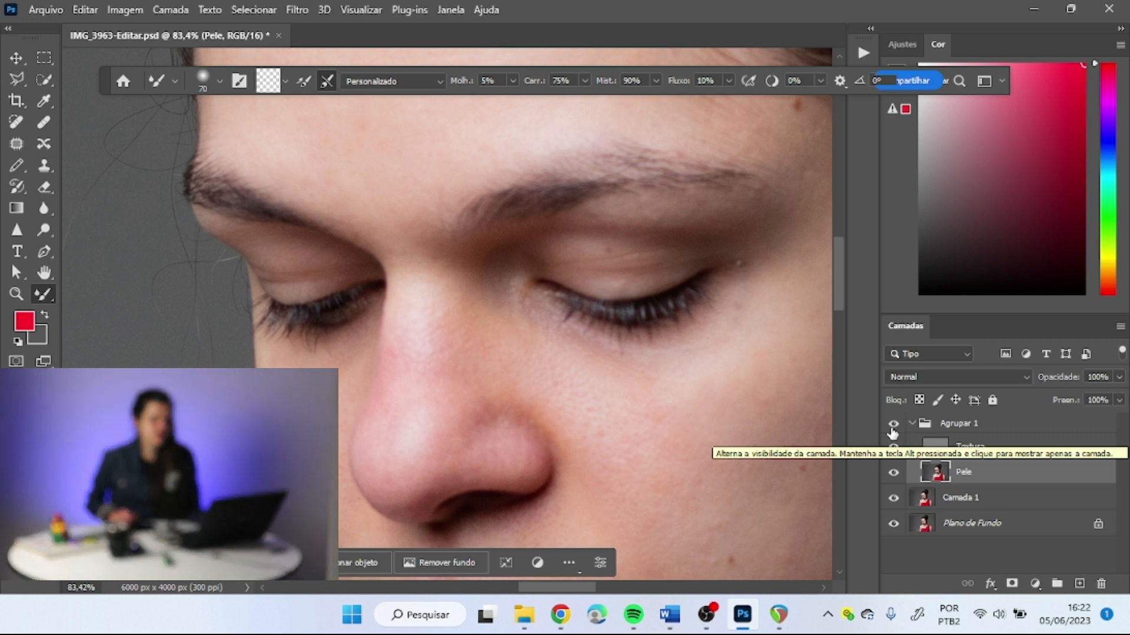
left_click(893, 431)
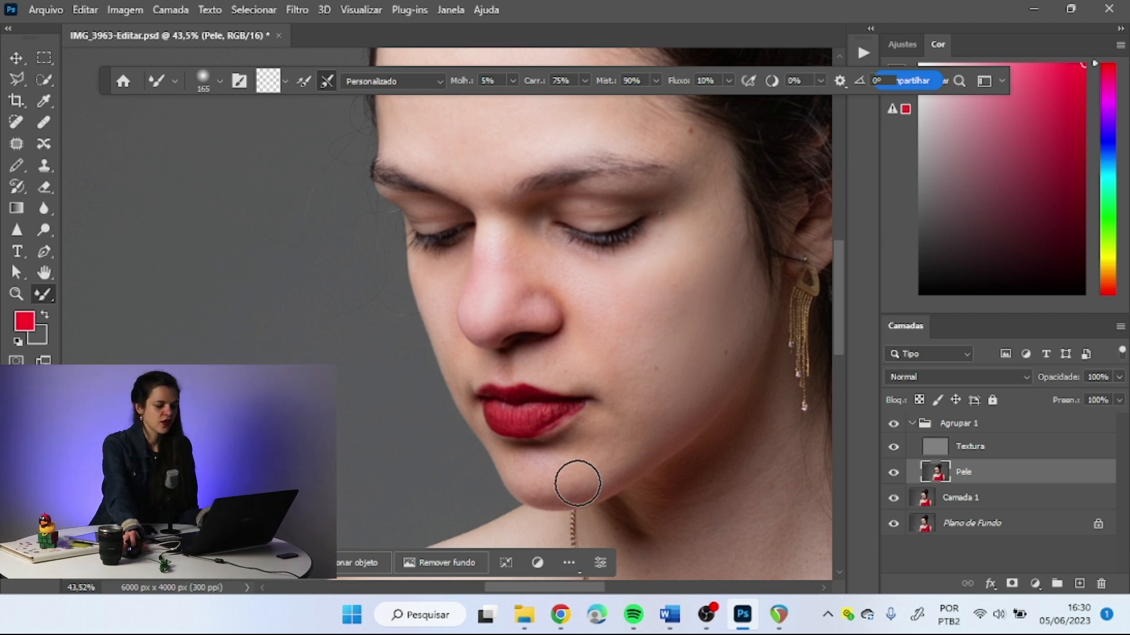
Examine the retouched skin across the whole portrait, including the shoulder and chest
scroll(360, 426, "down", 6)
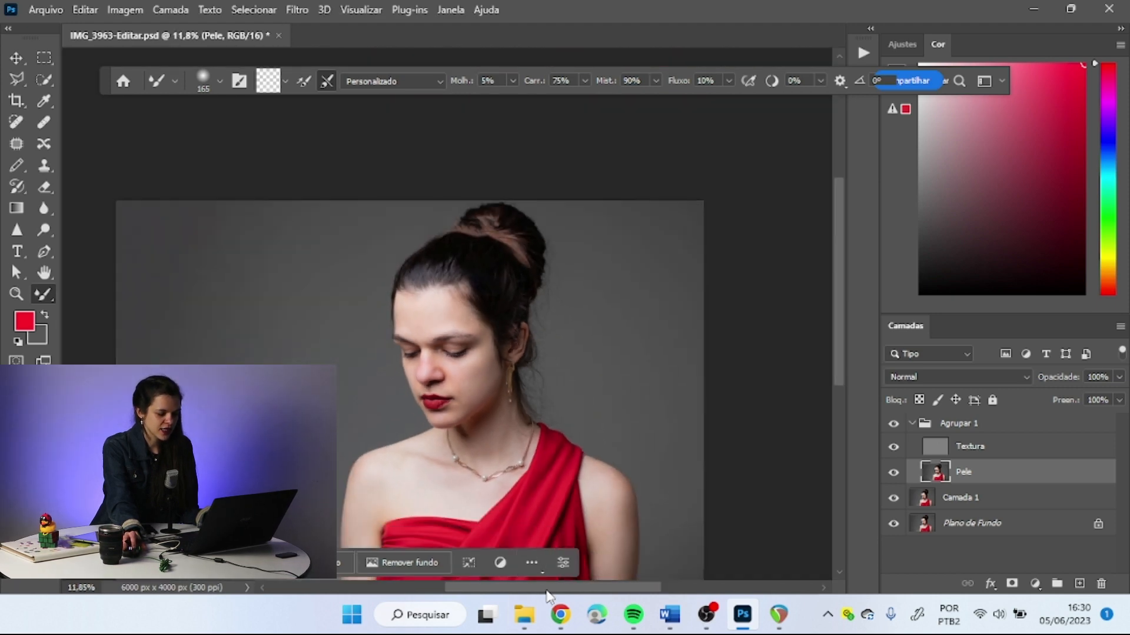
left_click_drag(524, 590, 494, 589)
scroll(355, 426, "down", 5)
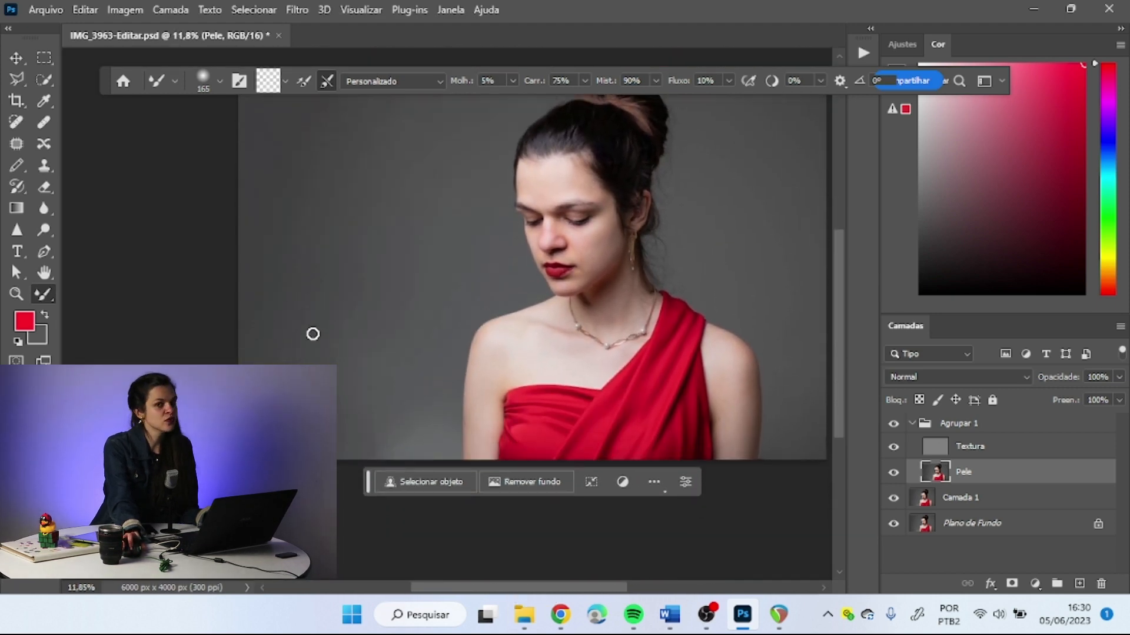
scroll(305, 351, "up", 2)
scroll(320, 363, "down", 1)
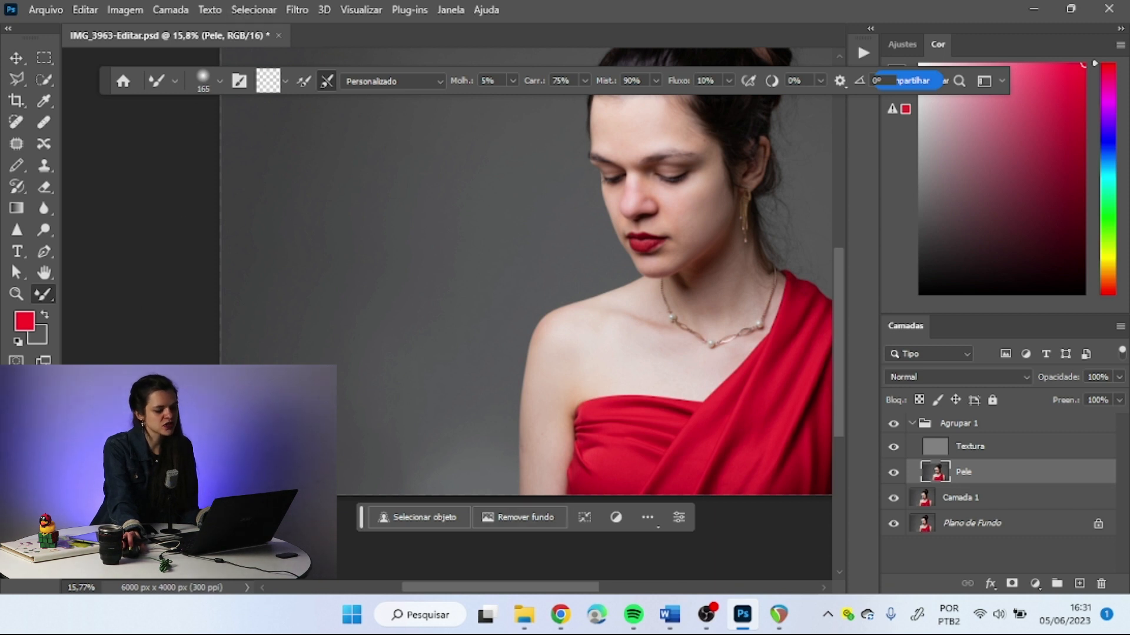
scroll(504, 315, "up", 4)
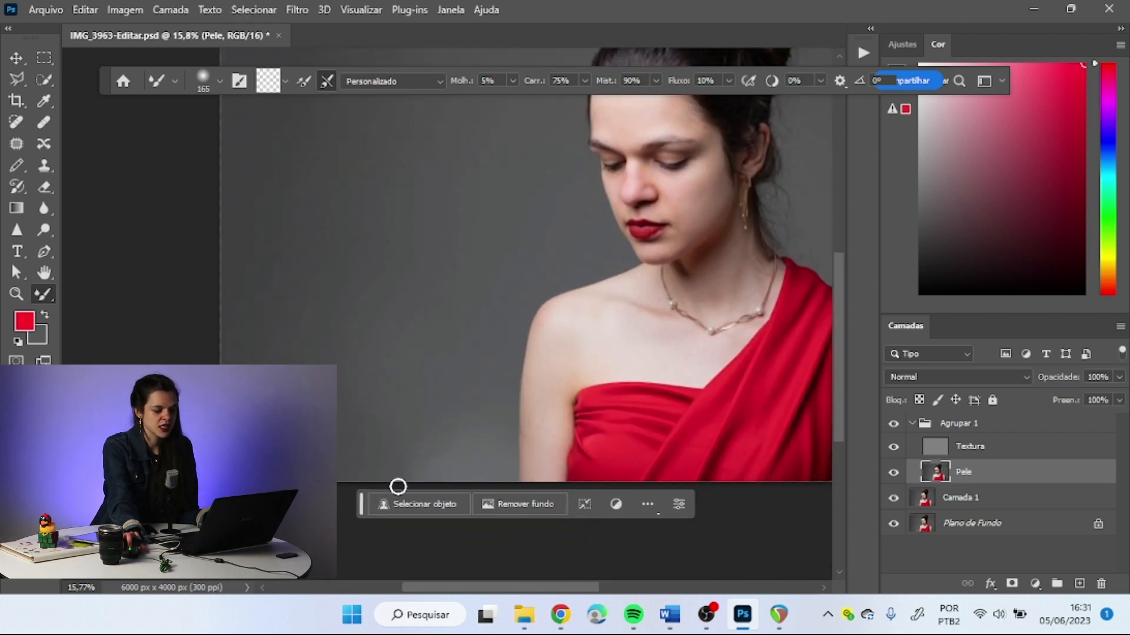
scroll(398, 417, "up", 2)
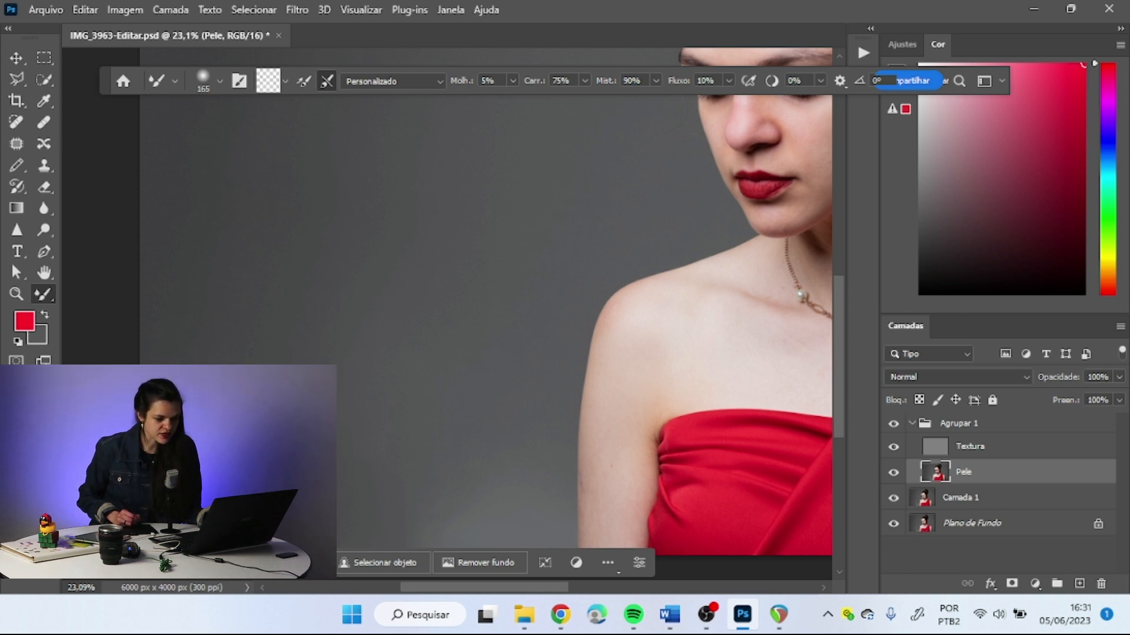
View the face and earring up close and toggle the Agrupar 1 group's visibility to compare before and after
scroll(497, 443, "up", 3)
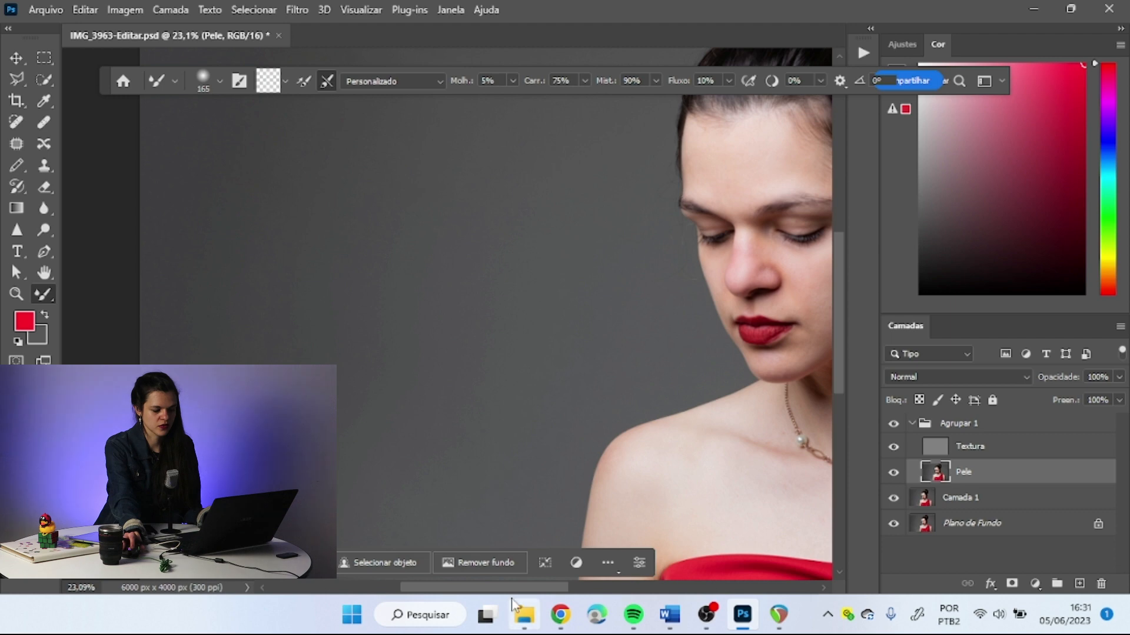
scroll(448, 353, "right", 5)
scroll(412, 200, "up", 3)
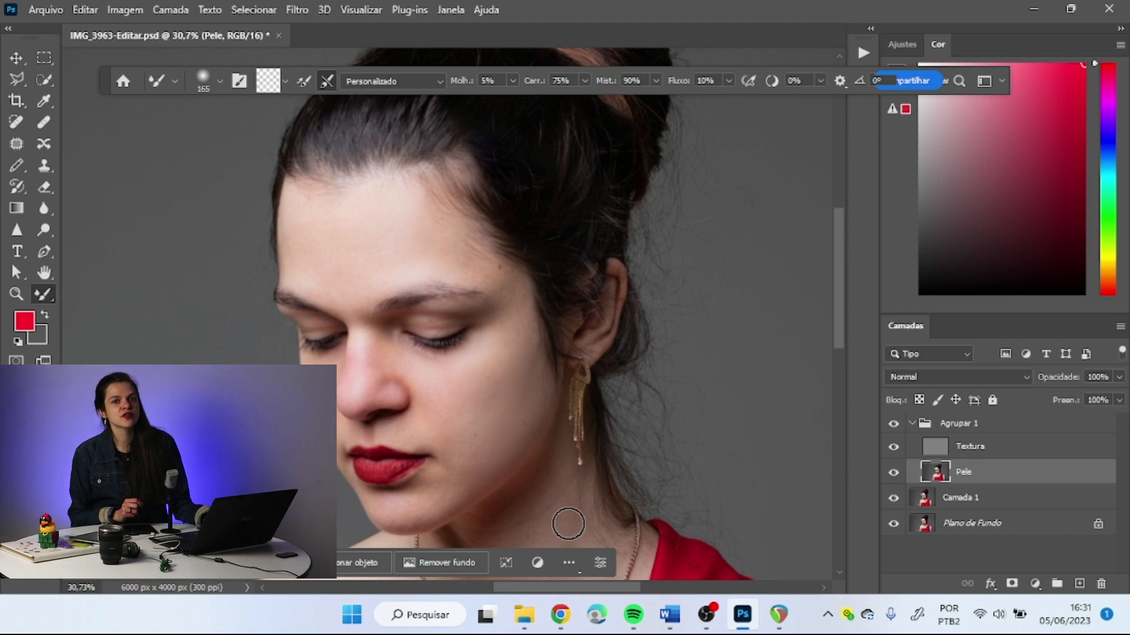
scroll(610, 386, "up", 5)
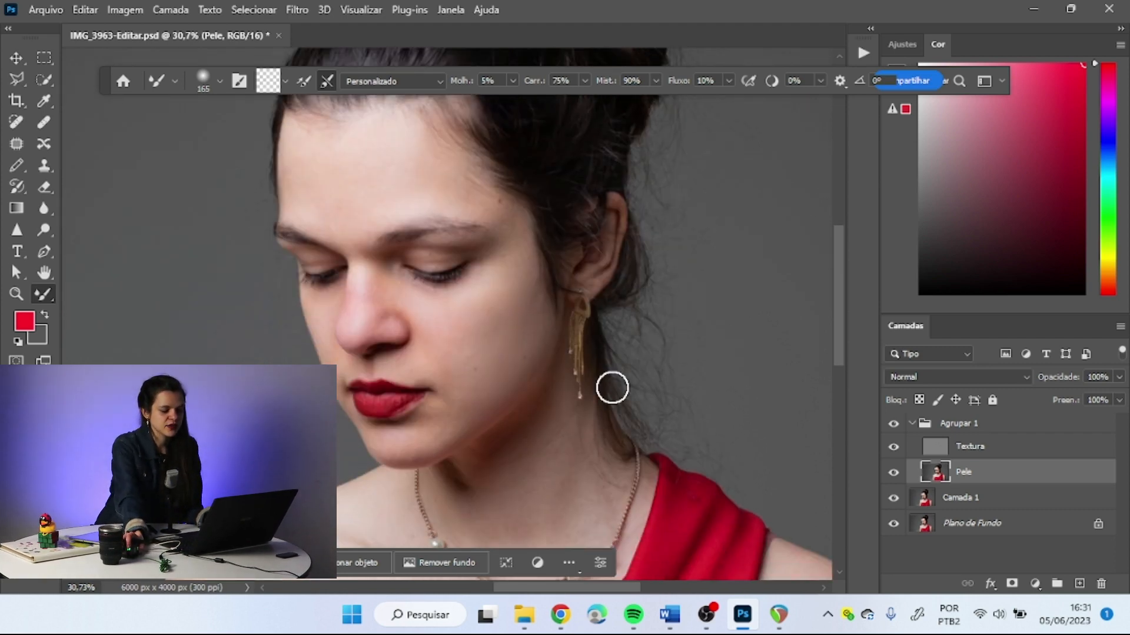
left_click(894, 424)
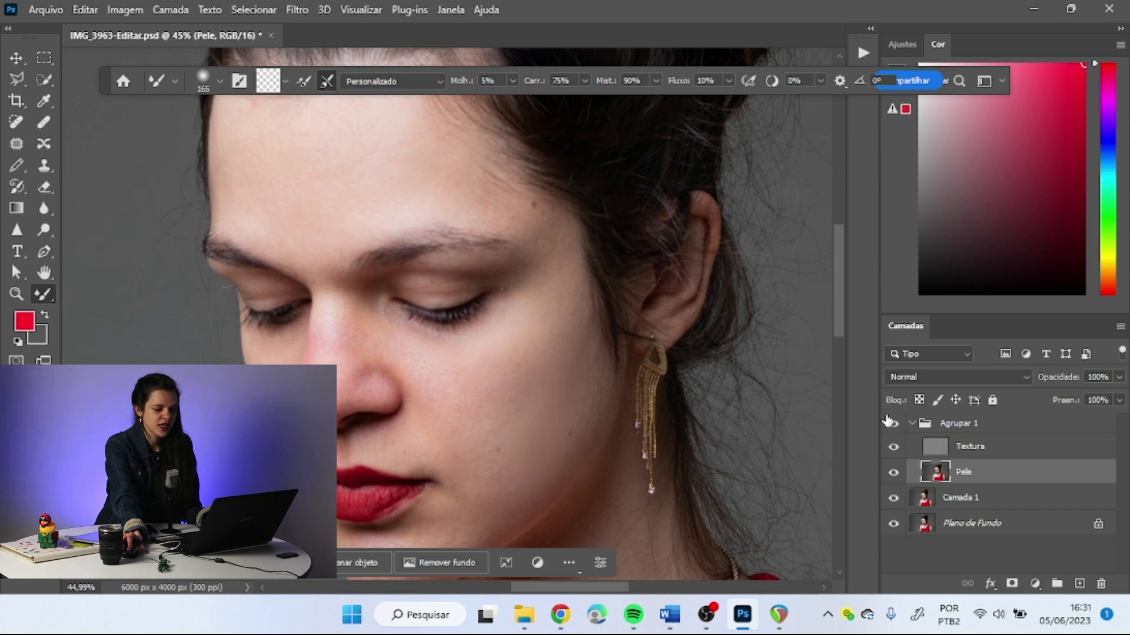